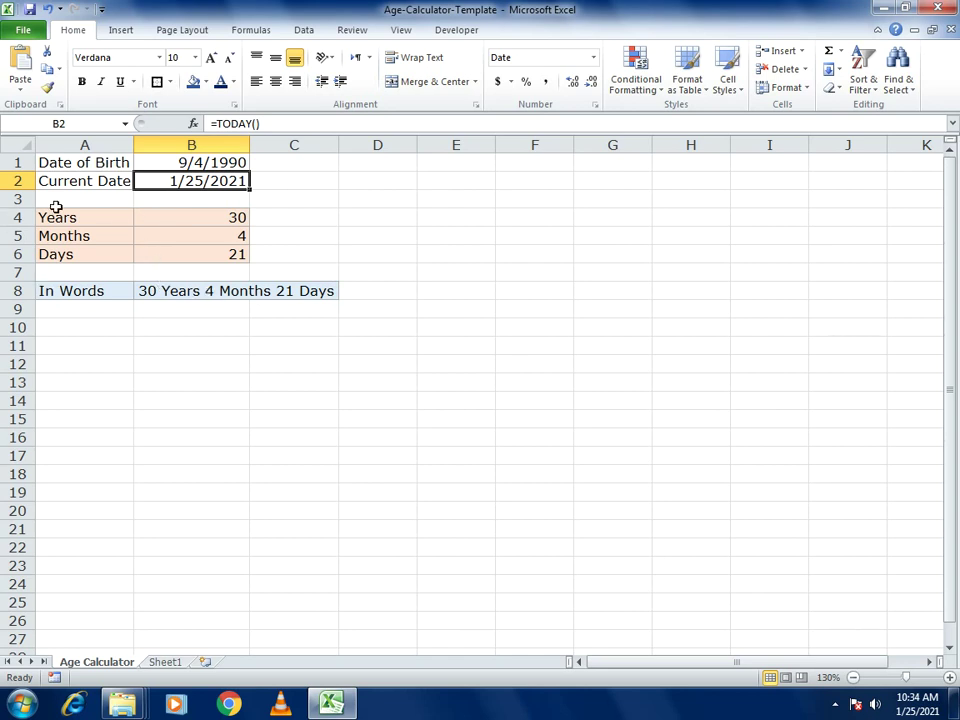
# Step: Replace the date of birth in cell B1 of the Age Calculator sheet with a different date
pyautogui.click(165, 162)
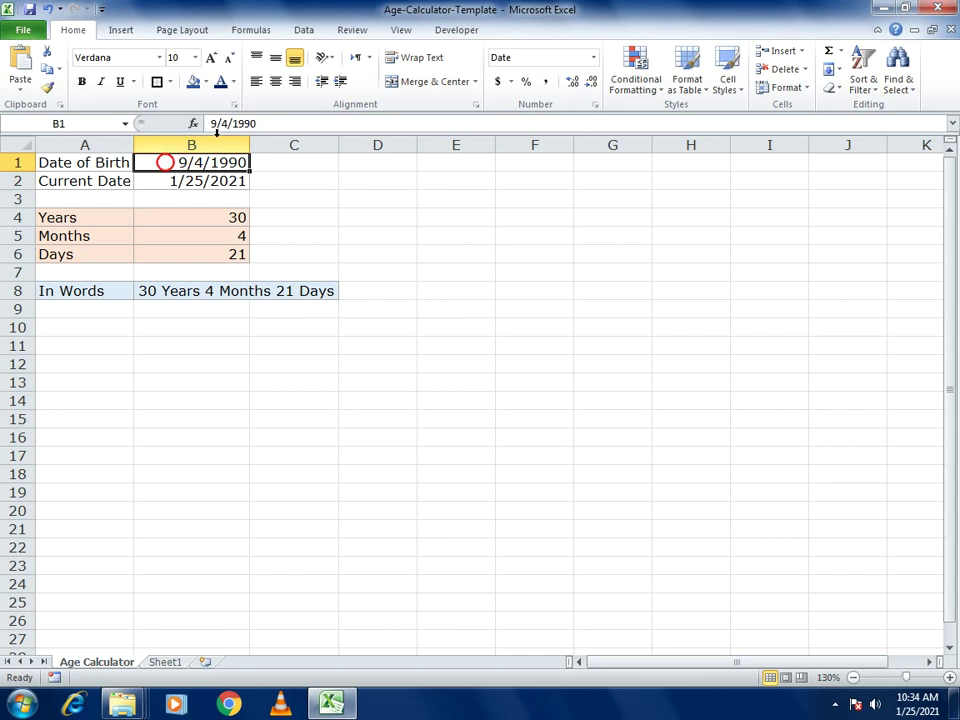
pyautogui.moveTo(268, 124); pyautogui.dragTo(205, 124)
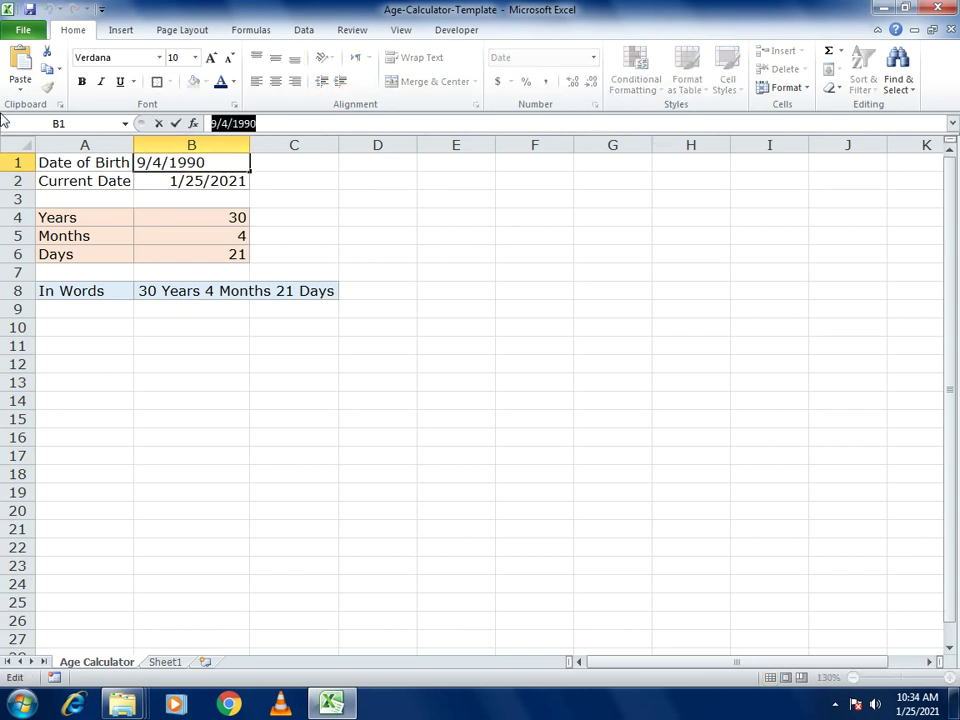
pyautogui.write('08/10/')
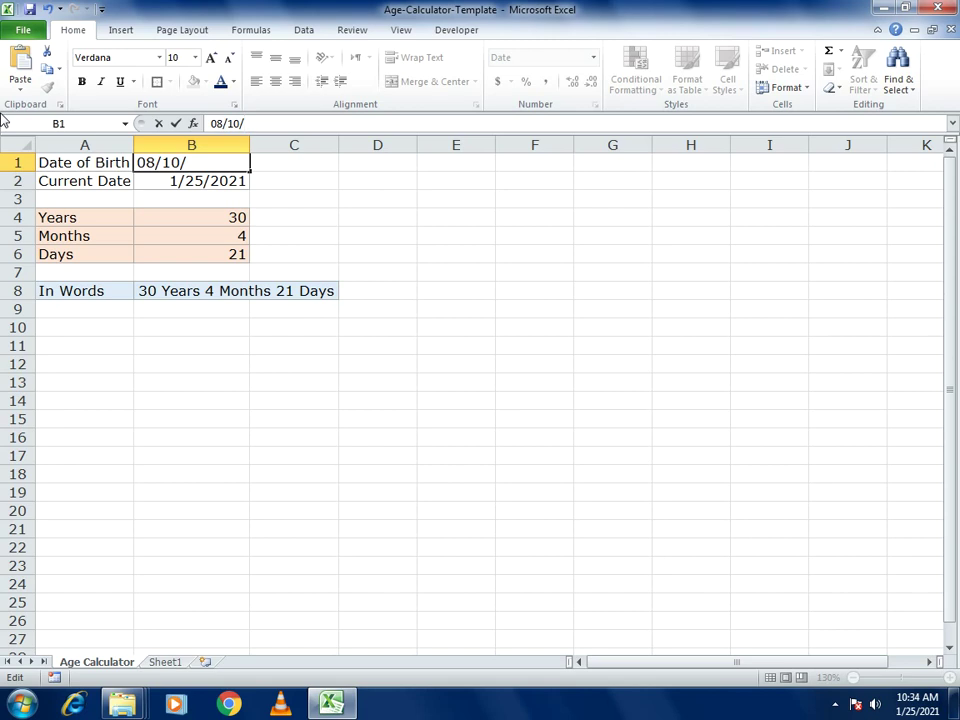
pyautogui.write('1996')
pyautogui.press('Return')
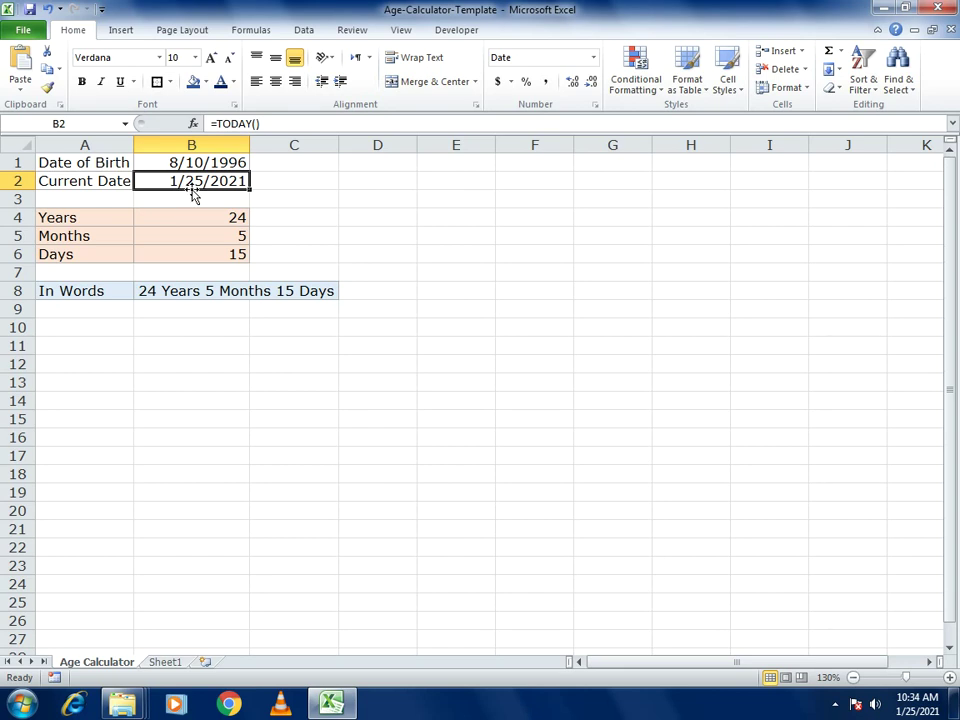
# Step: Switch to Sheet1 and enter the label "Date of Birth" in cell A1
pyautogui.click(166, 662)
pyautogui.click(390, 526)
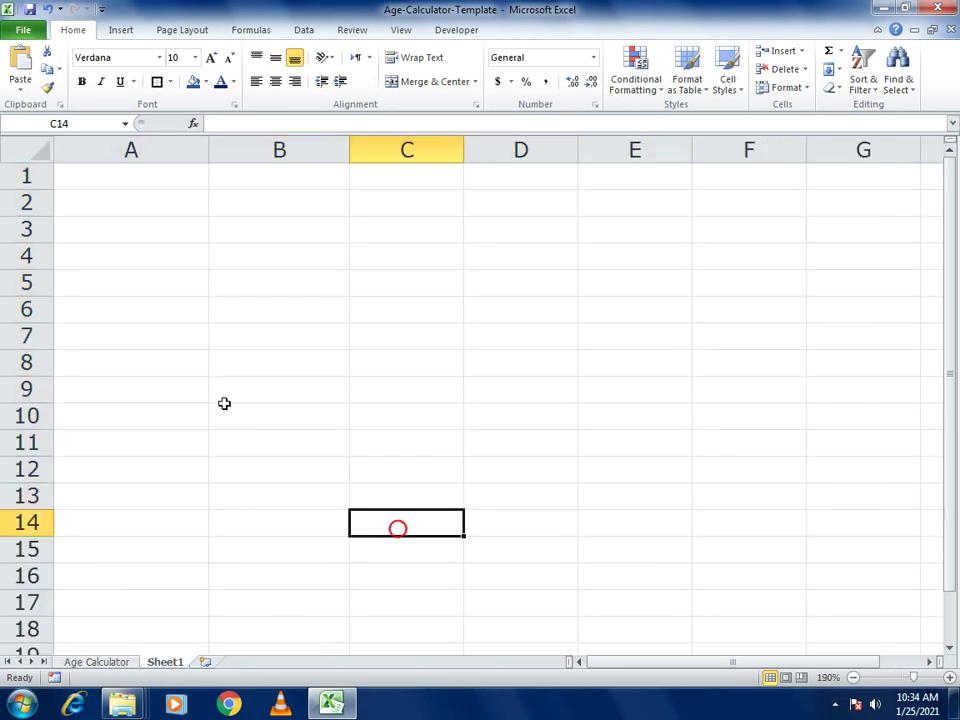
pyautogui.click(107, 174)
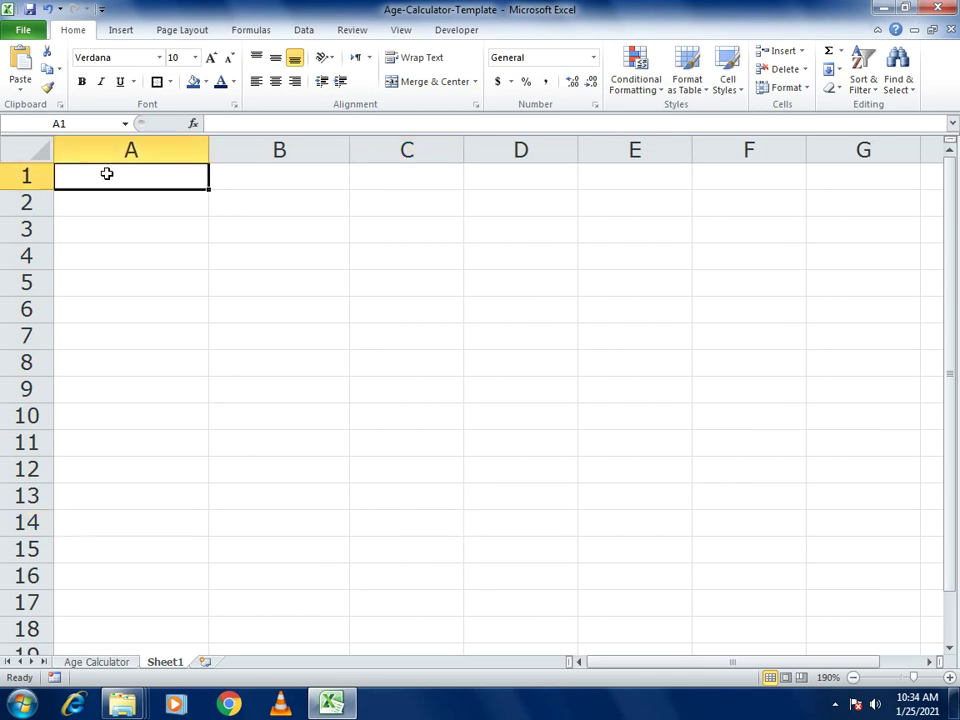
pyautogui.write('dA')
pyautogui.press('BackSpace')
pyautogui.press('BackSpace')
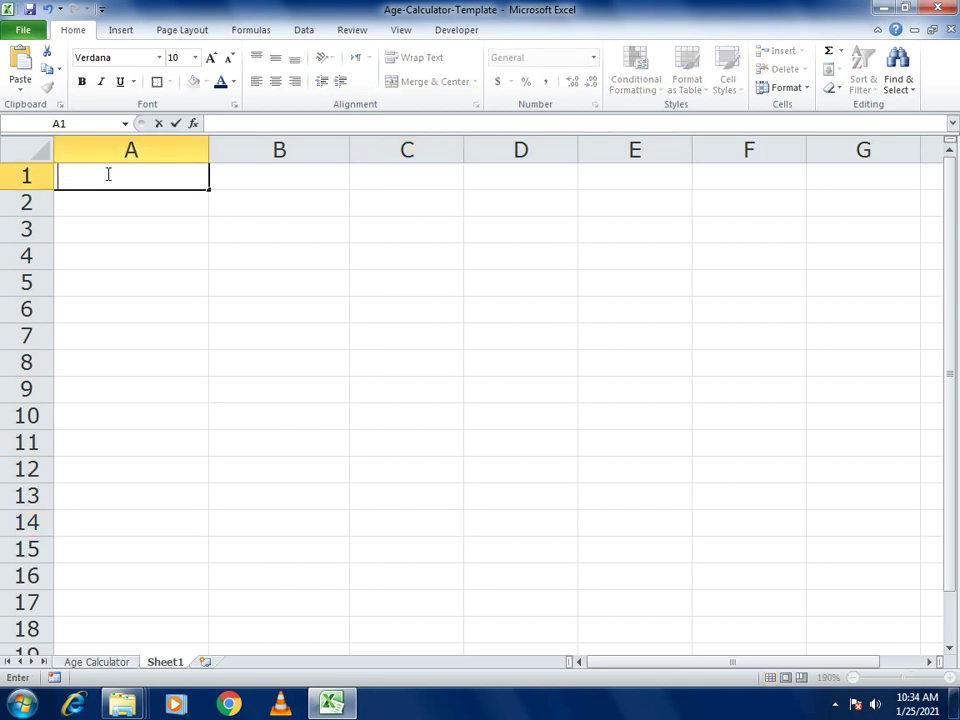
pyautogui.write('Date of Birth')
pyautogui.press('Return')
# Step: Enter the date of birth in cell B1, beside its label
pyautogui.press('Up')
pyautogui.press('Right')
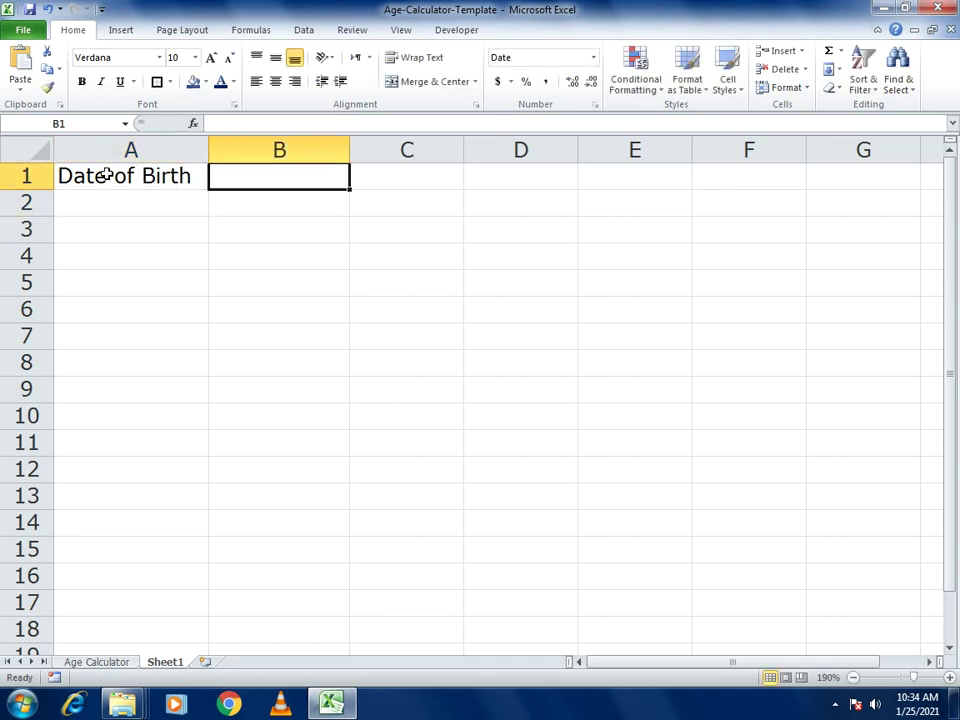
pyautogui.write('10')
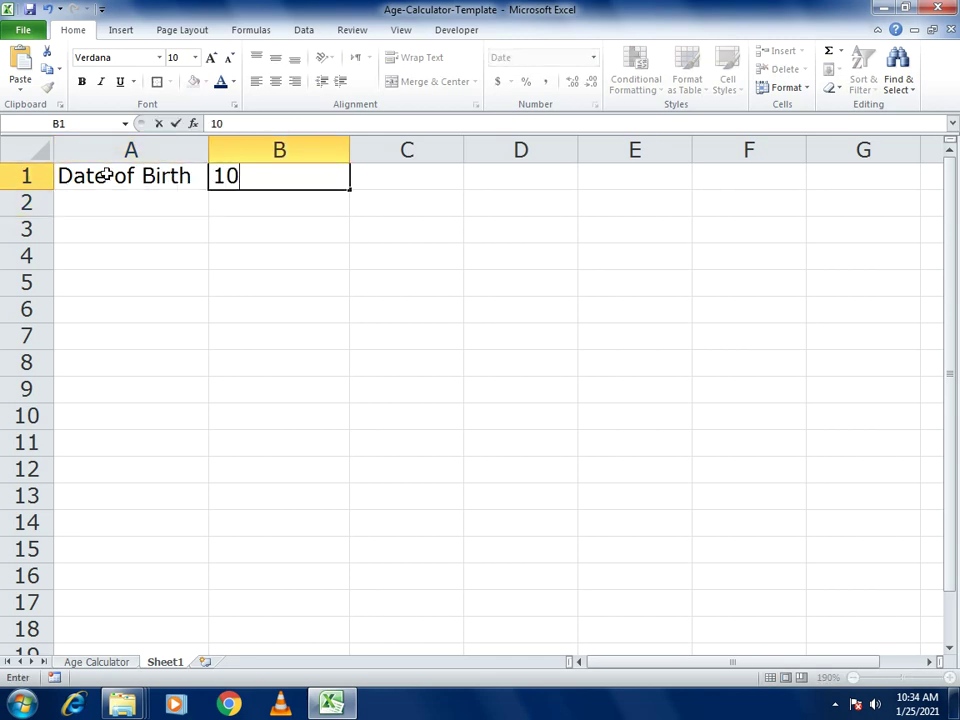
pyautogui.write('/04/1995')
pyautogui.press('Return')
# Step: Enter the label "Current Date" in cell A2, below the date of birth label
pyautogui.press('Down')
pyautogui.press('Up')
pyautogui.press('Left')
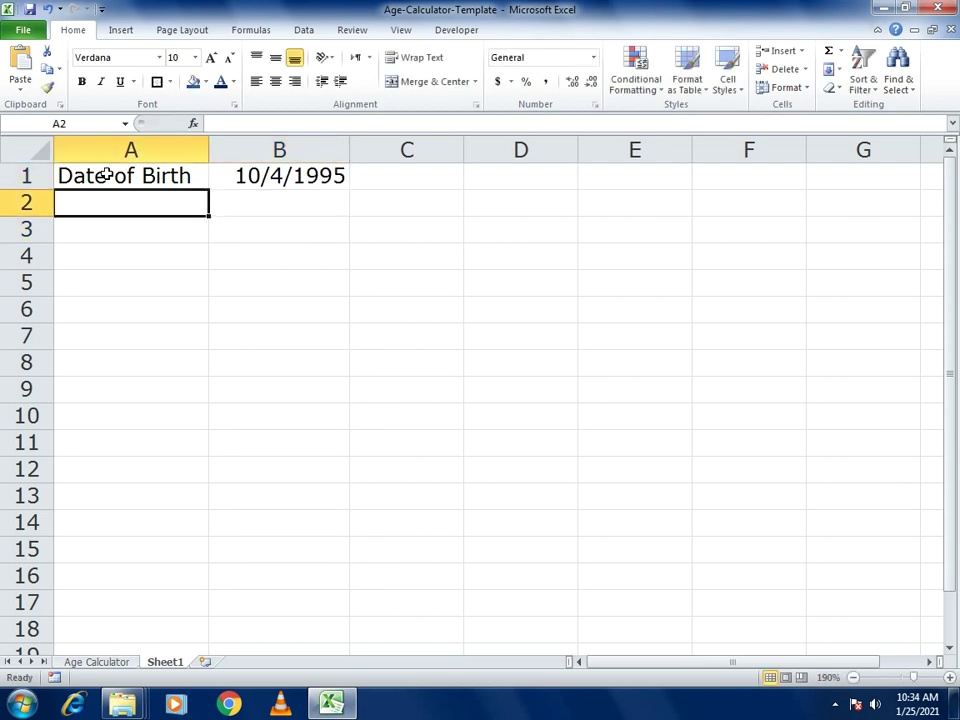
pyautogui.write('Curren')
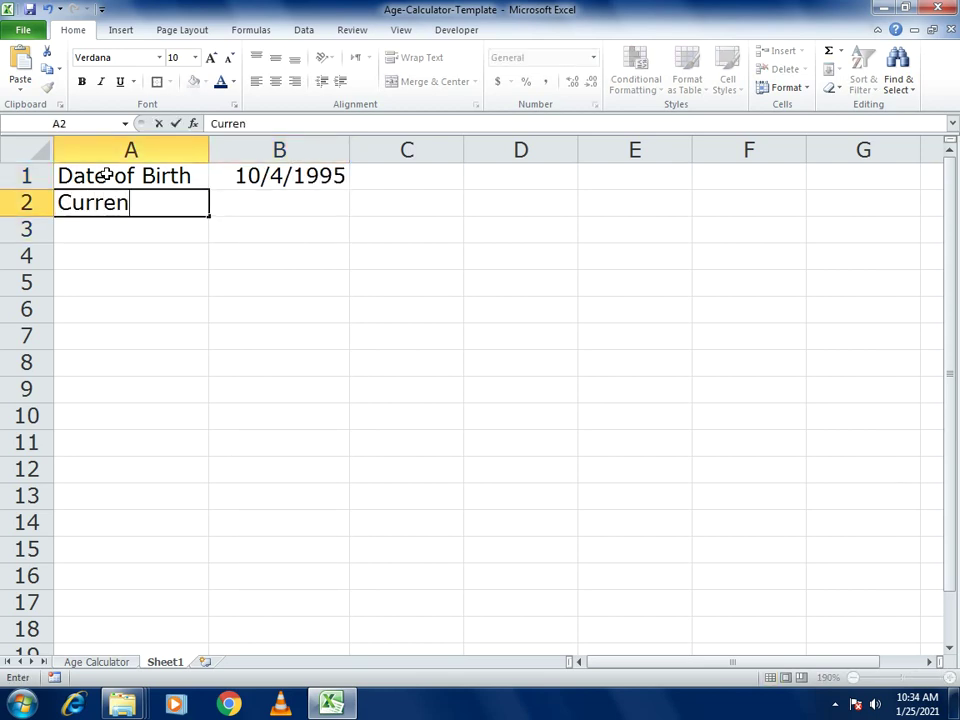
pyautogui.write('t Date')
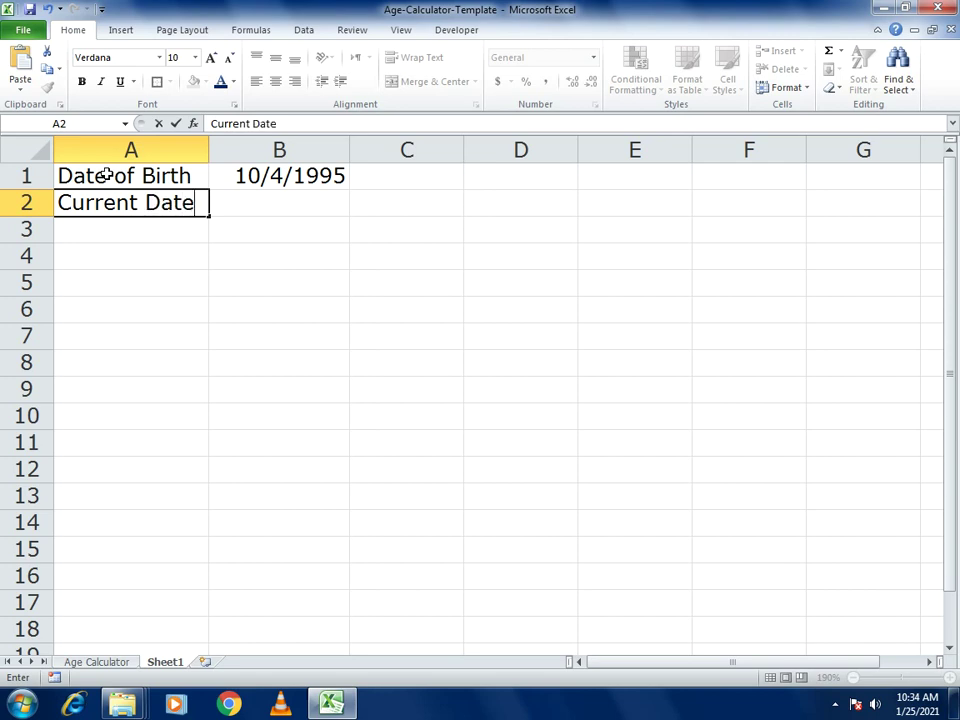
pyautogui.press('Return')
# Step: Enter the formula =TODAY() in cell B2 for the current date
pyautogui.press('Up')
pyautogui.press('Right')
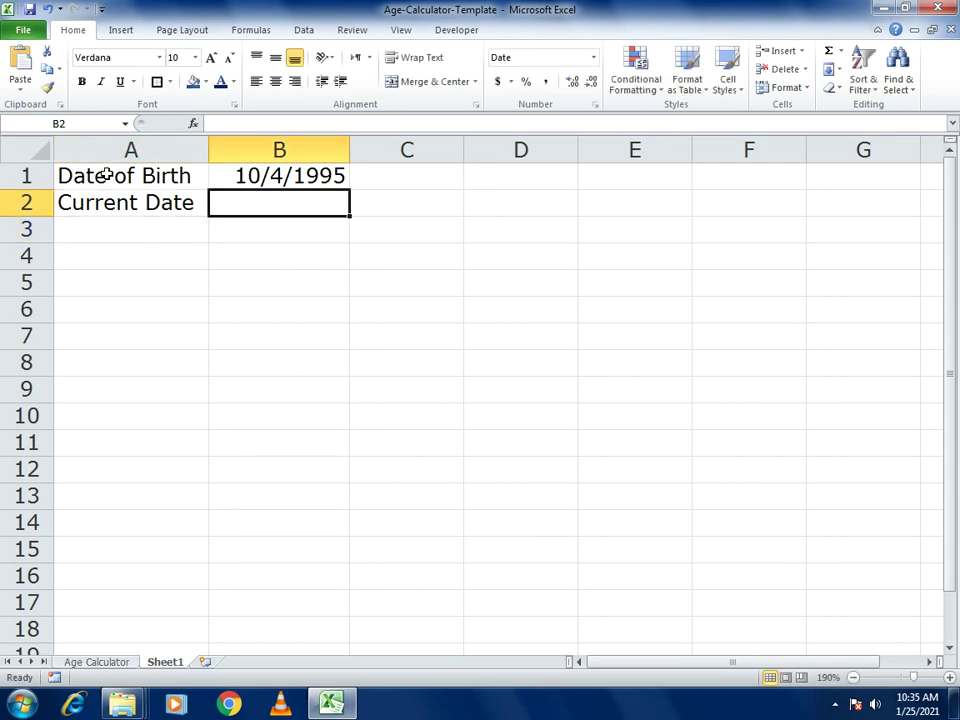
pyautogui.write('=')
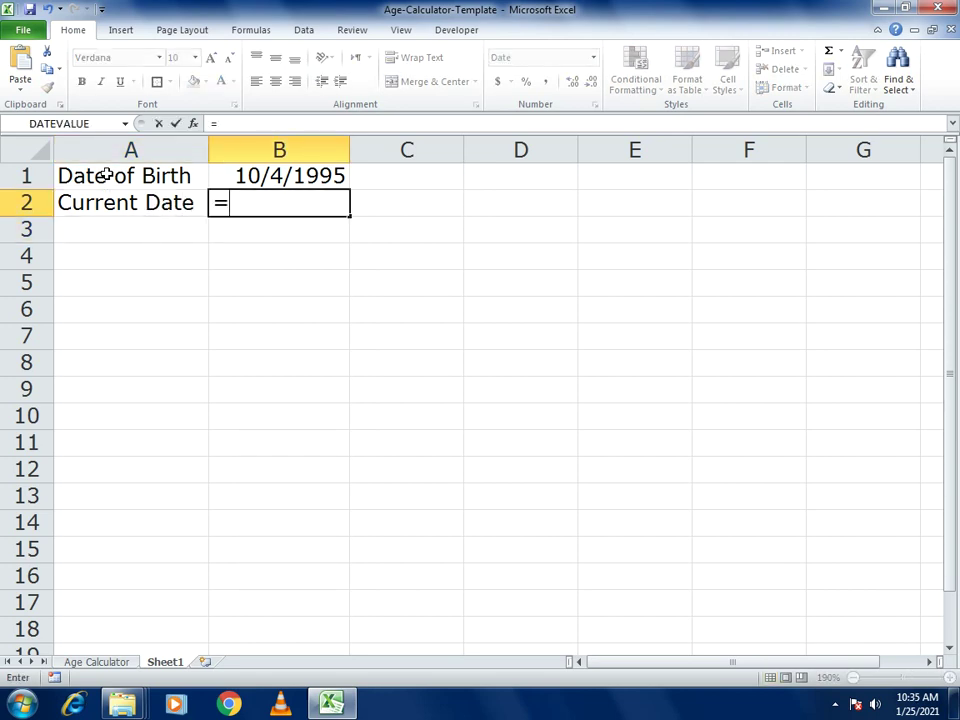
pyautogui.write('Today')
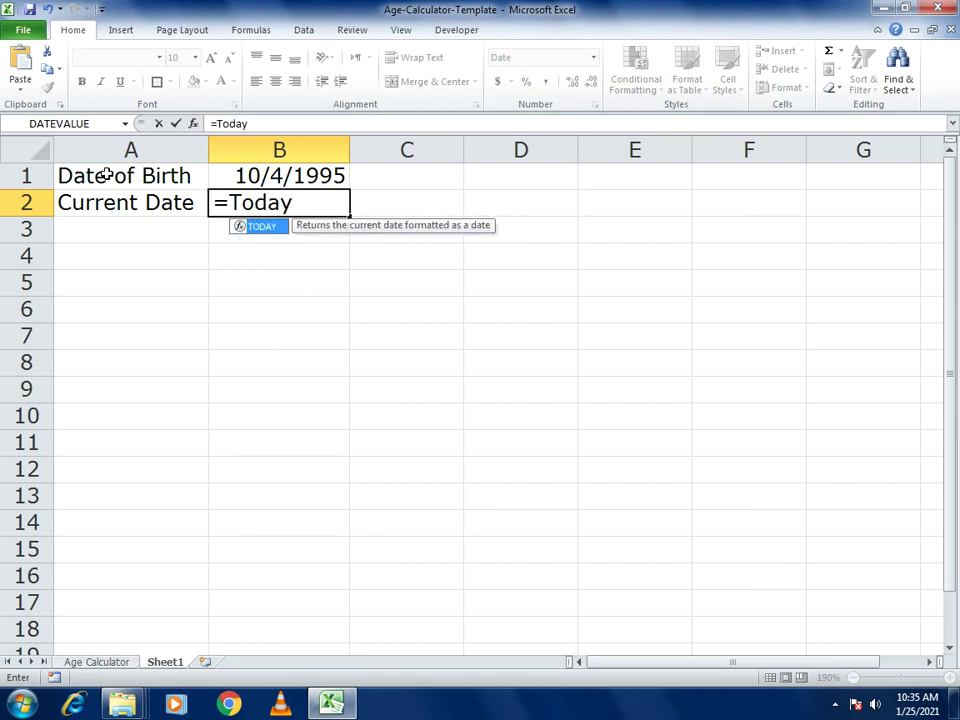
pyautogui.write('()')
pyautogui.press('Return')
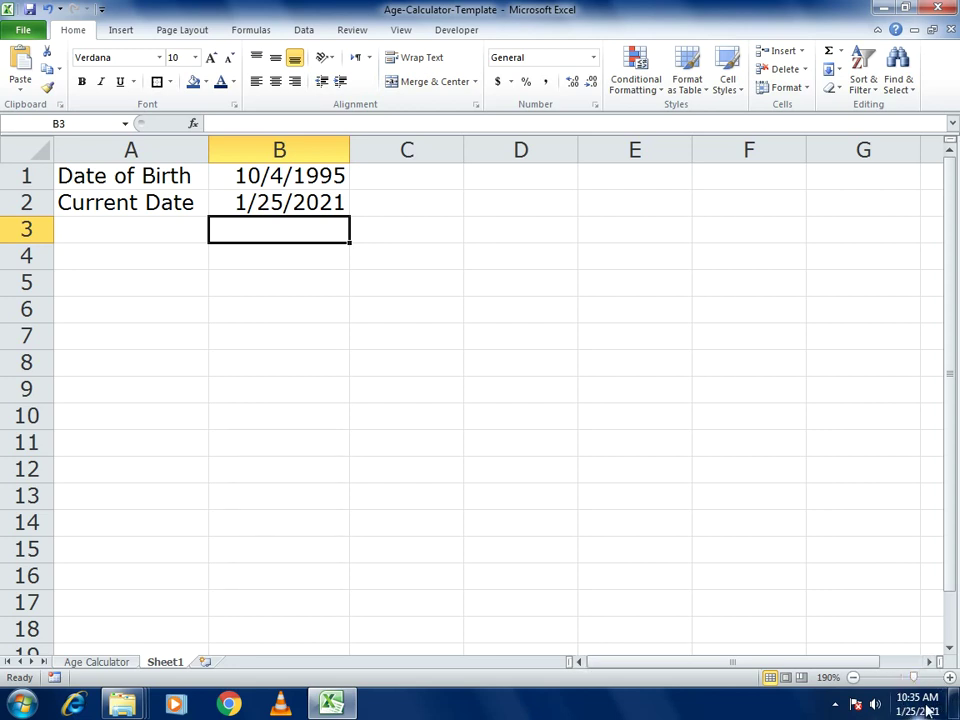
# Step: Enter the row labels "Years", "Moths" and "Days" in cells A4 to A6
pyautogui.click(113, 260)
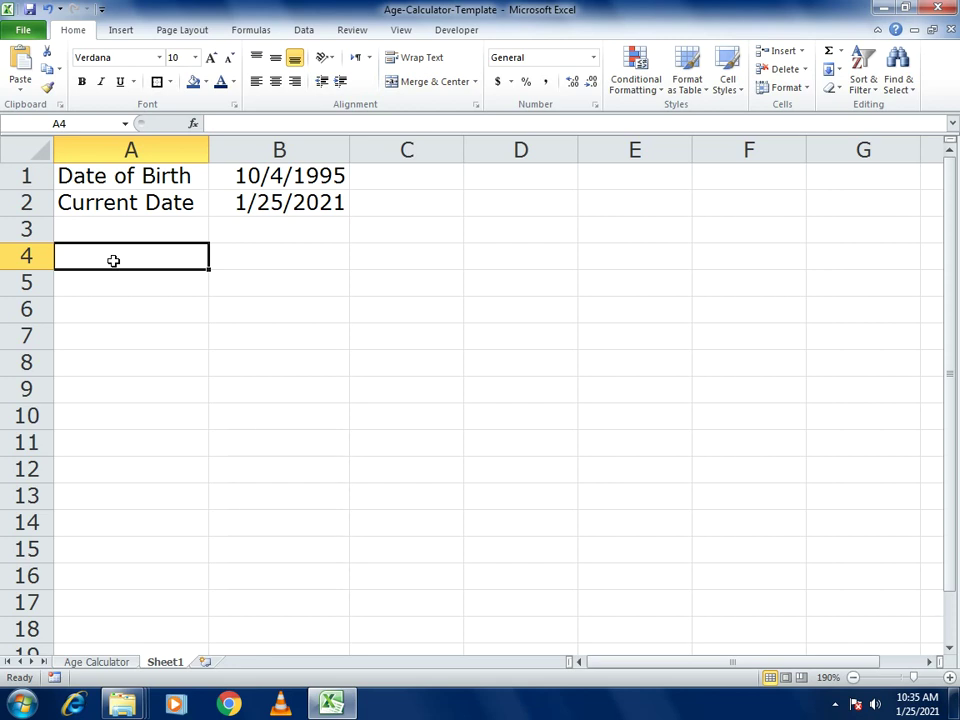
pyautogui.write('Years')
pyautogui.press('Return')
pyautogui.write('Motns')
pyautogui.press('BackSpace')
pyautogui.press('BackSpace')
pyautogui.write('gh')
pyautogui.press('BackSpace')
pyautogui.press('BackSpace')
pyautogui.write('hs')
pyautogui.press('Return')
pyautogui.write('Days')
pyautogui.press('Return')
# Step: Enter the label "In Words" in cell A8, leaving row 7 blank
pyautogui.press('Return')
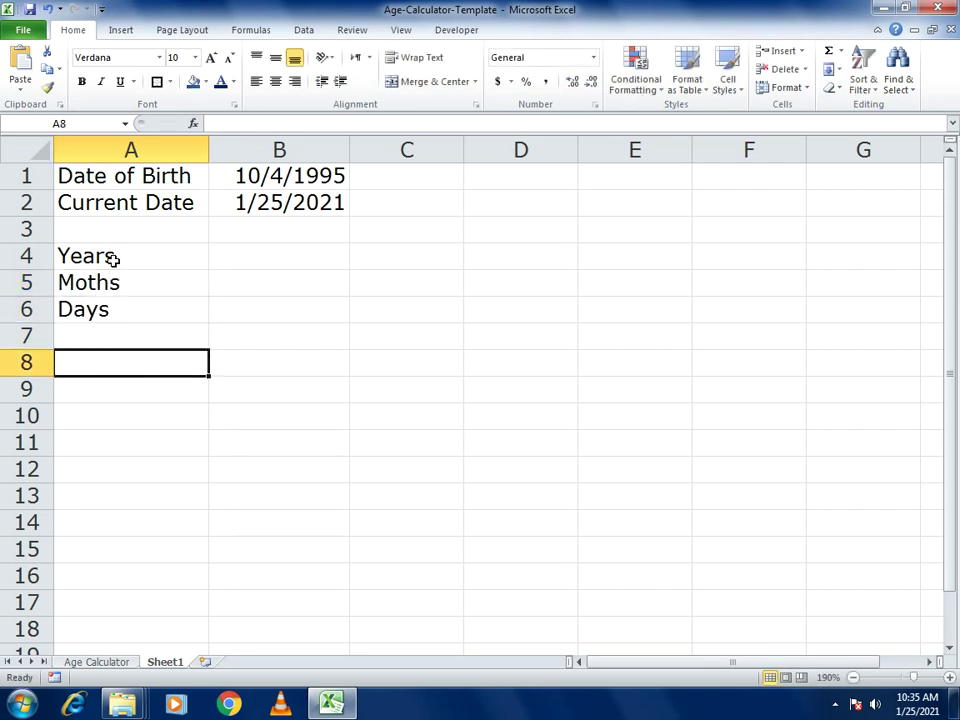
pyautogui.write('In Words')
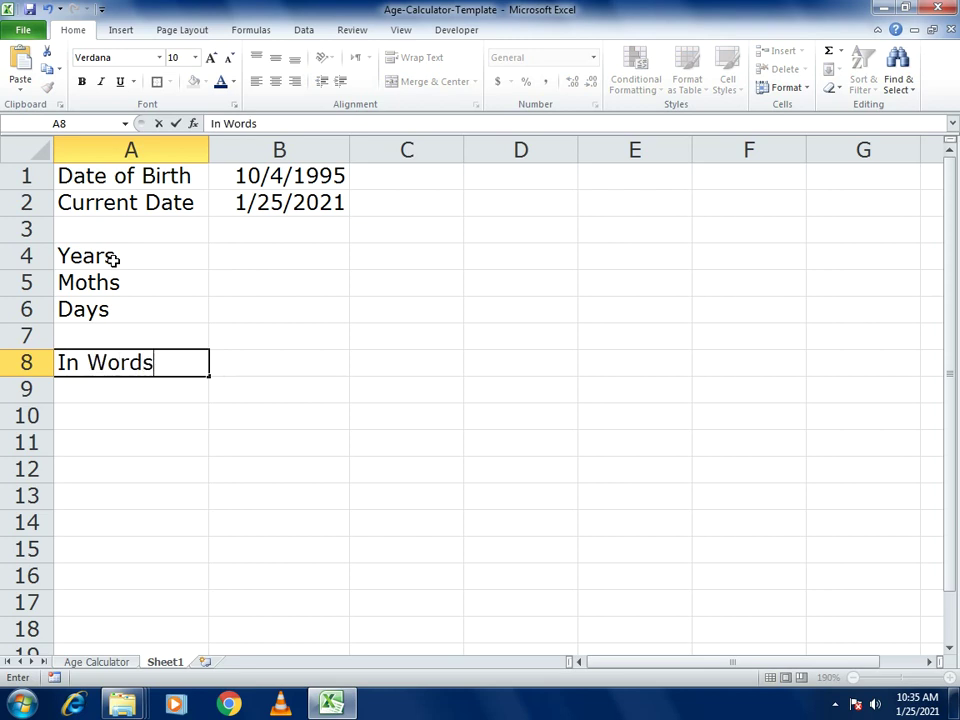
pyautogui.press('Return')
# Step: Calculate the age in full years in cell B4 with the formula =DATEDIF(B1,TODAY(),"Y")
pyautogui.click(279, 253)
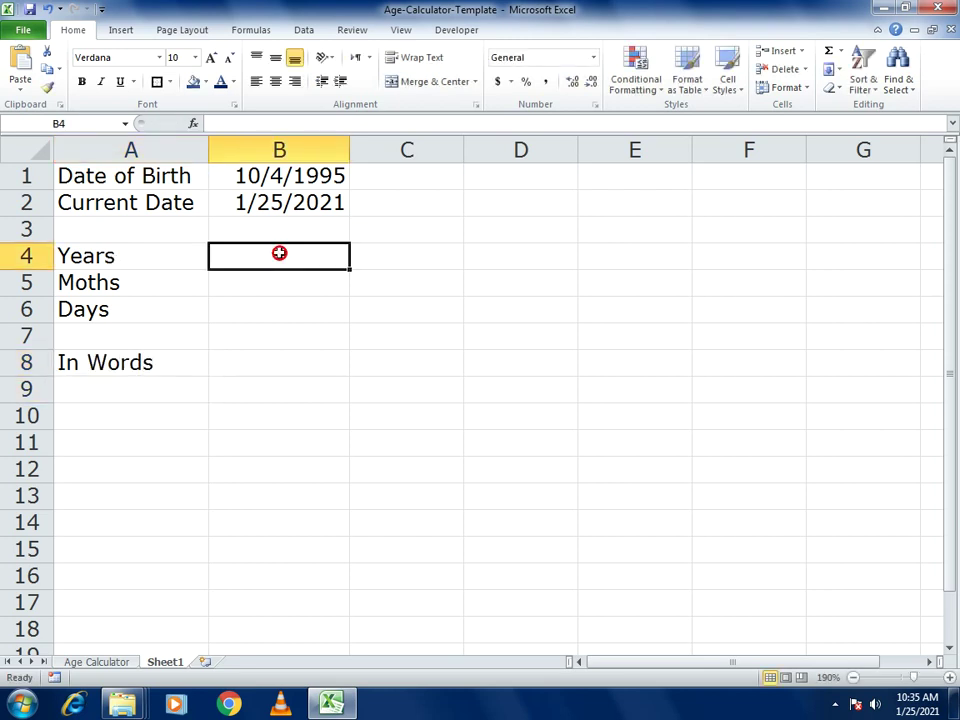
pyautogui.write('=')
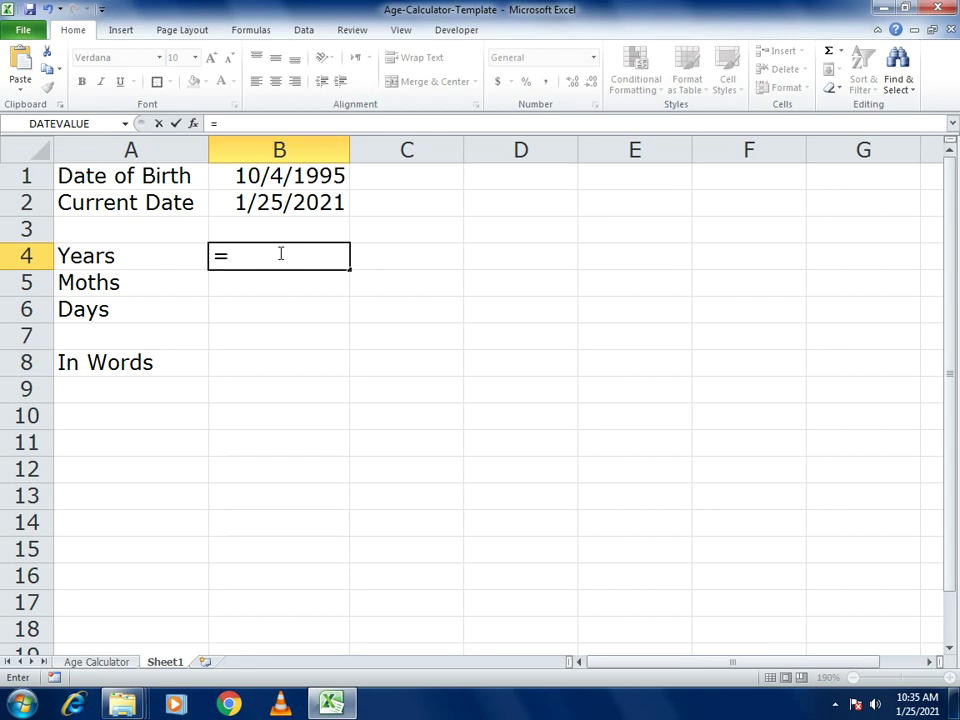
pyautogui.write('DATEDIF')
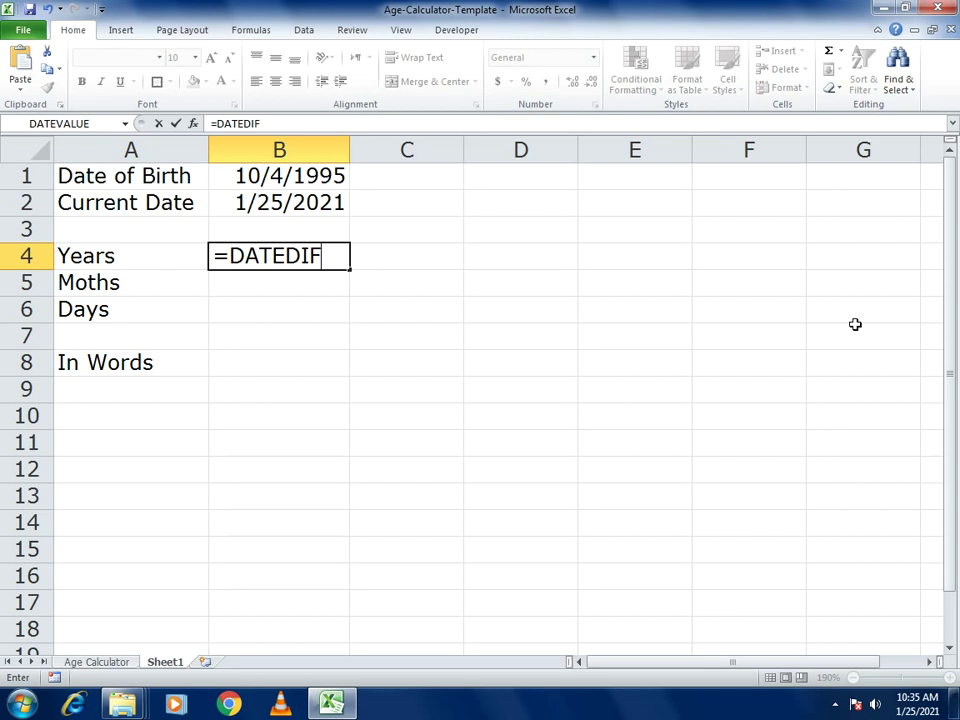
pyautogui.write('(')
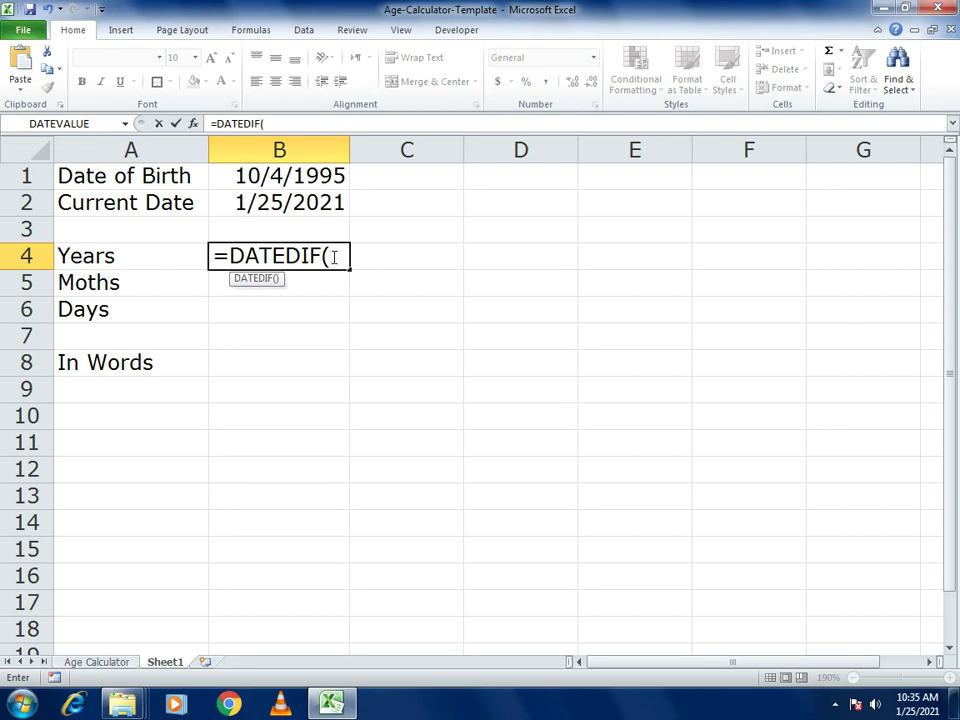
pyautogui.click(249, 177)
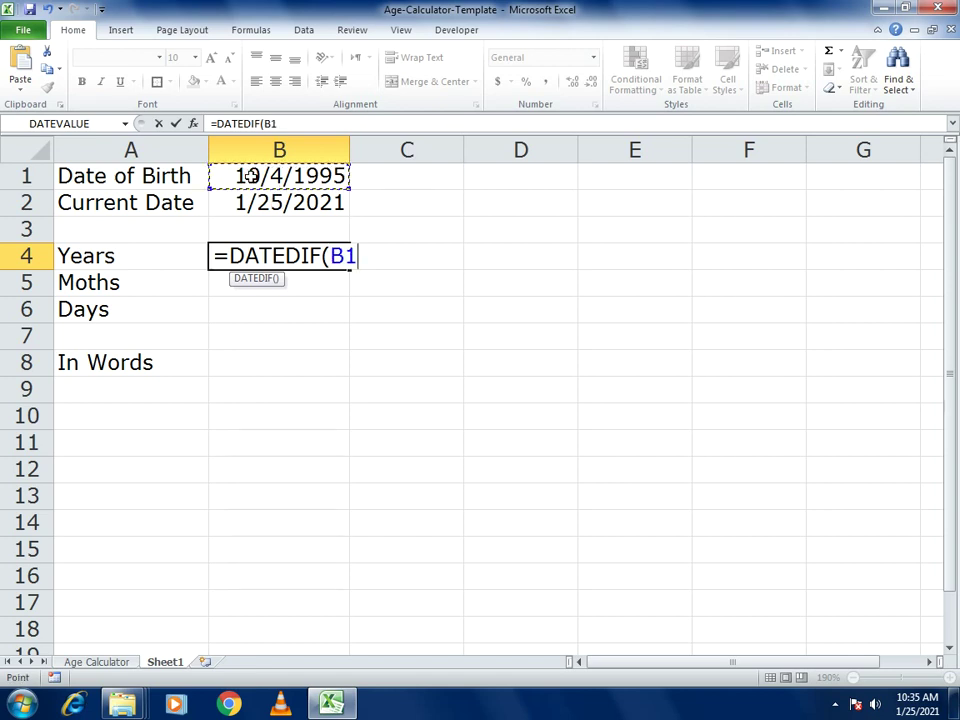
pyautogui.write(',TO')
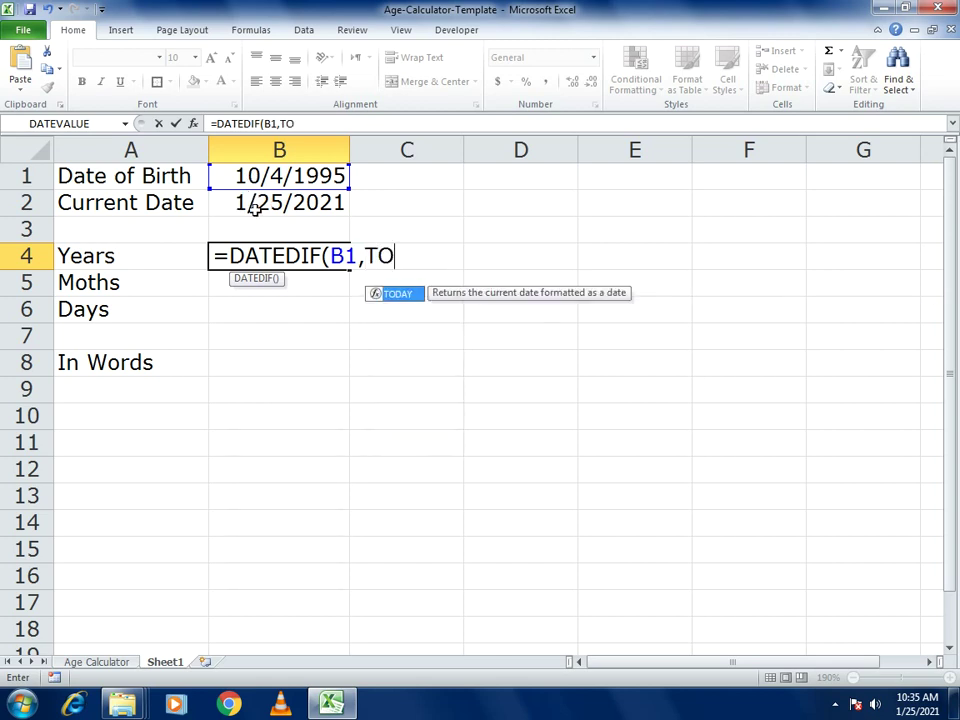
pyautogui.write('DAY()')
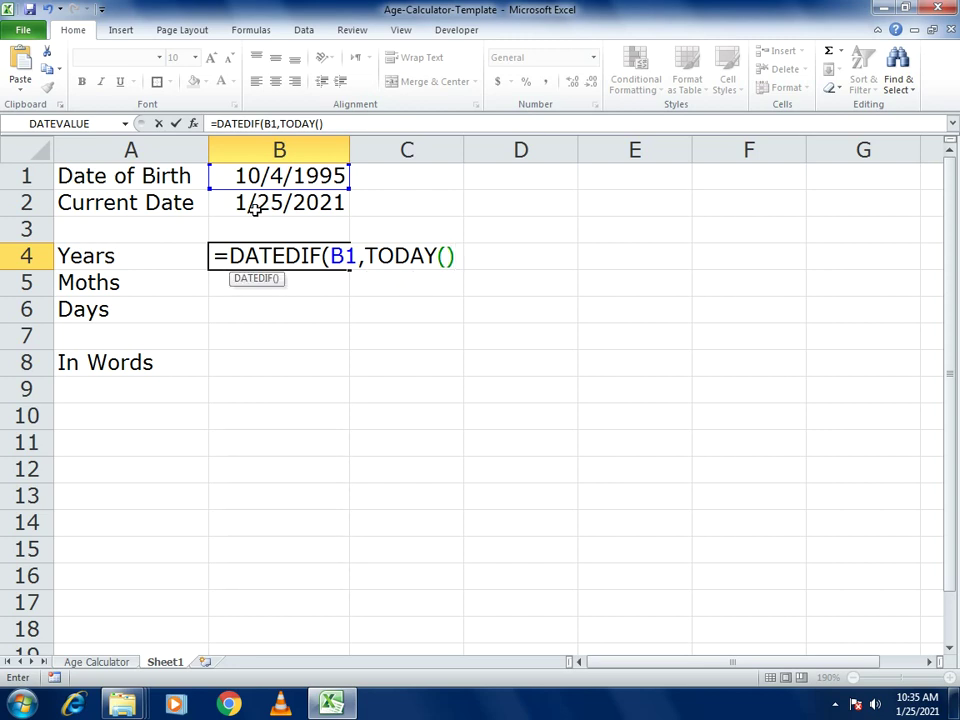
pyautogui.write(',')
pyautogui.write('"Y")')
pyautogui.press('Return')
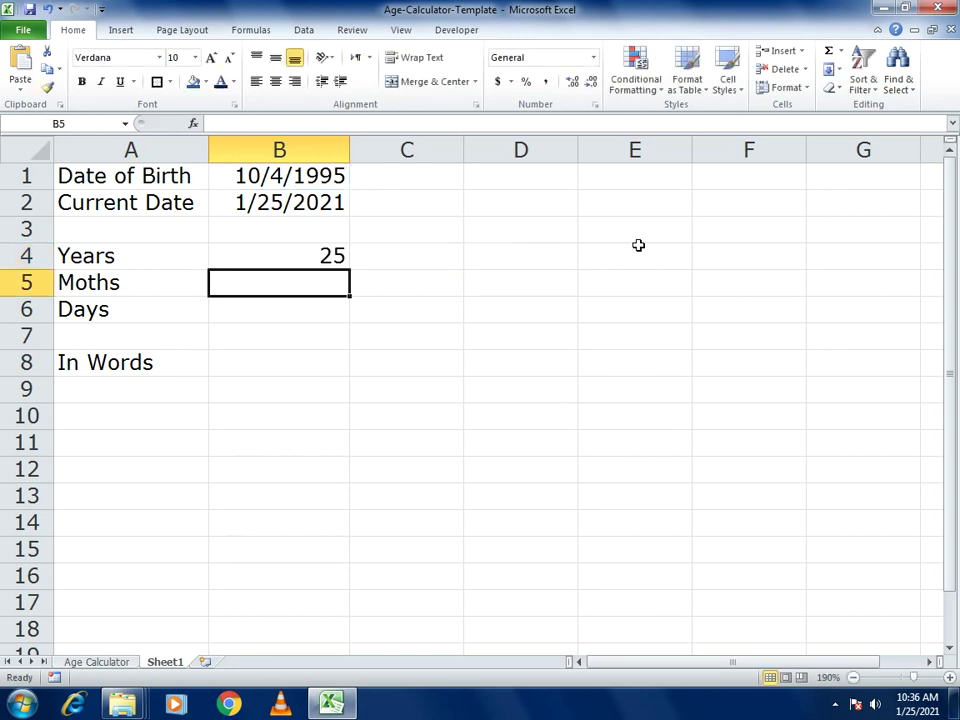
# Step: Calculate the remaining months of the age in cell B5 with the formula =DATEDIF(B1,TODAY(),"YM")
pyautogui.click(270, 256)
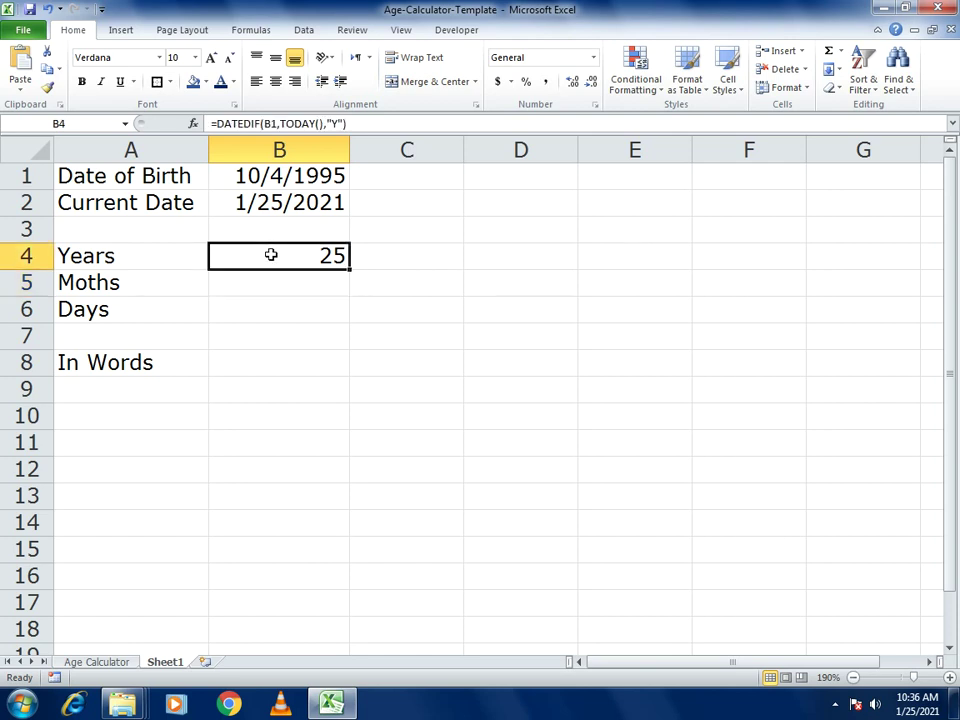
pyautogui.click(271, 276)
pyautogui.write('=')
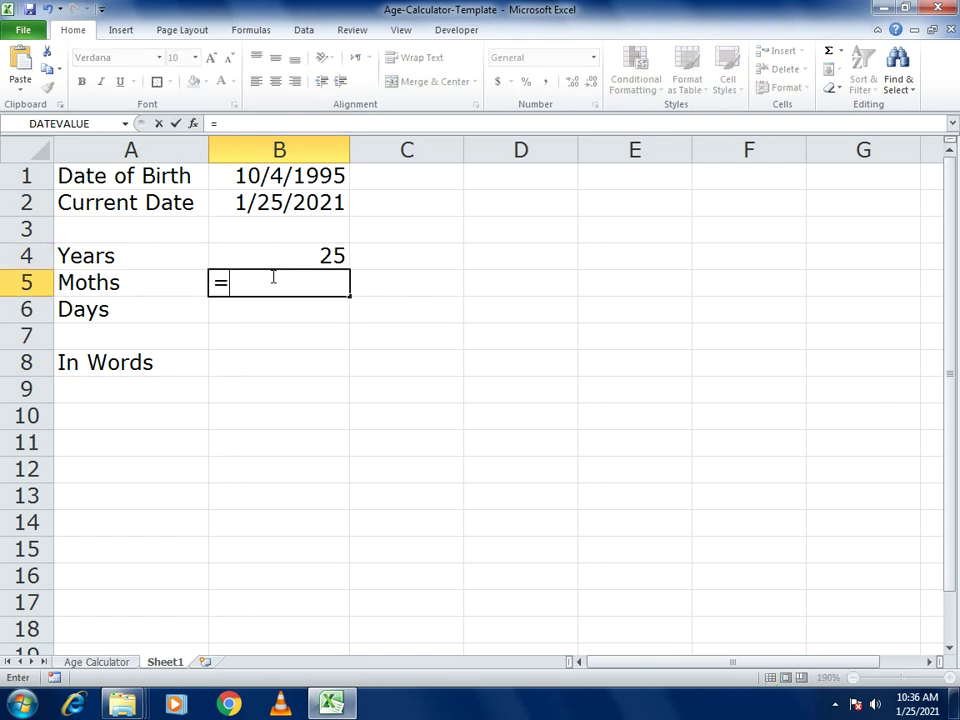
pyautogui.write('DA')
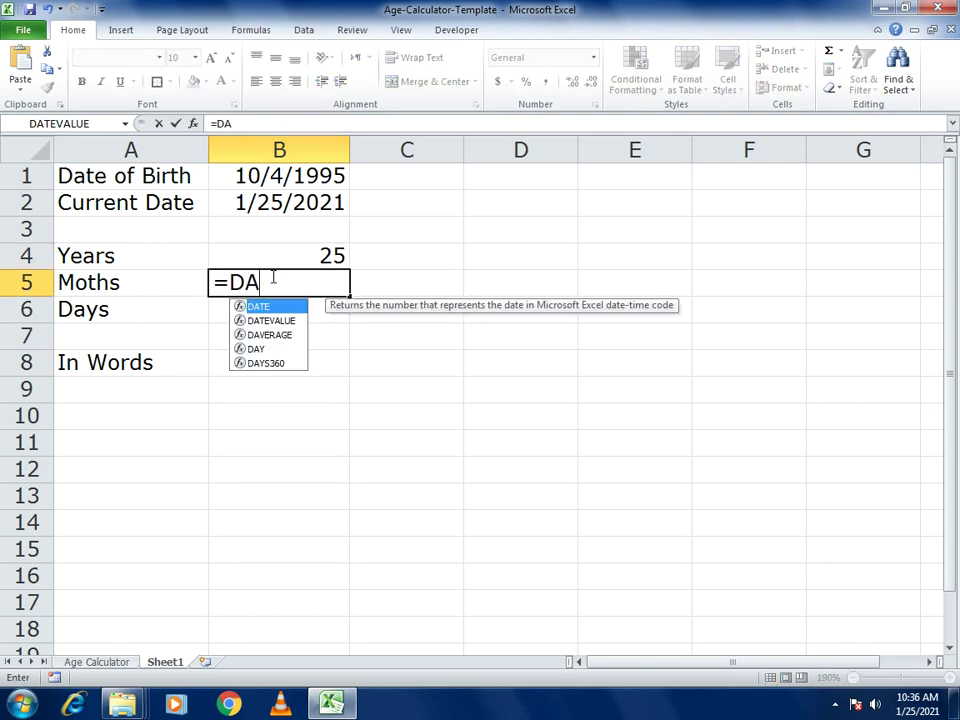
pyautogui.write('TEDIF(')
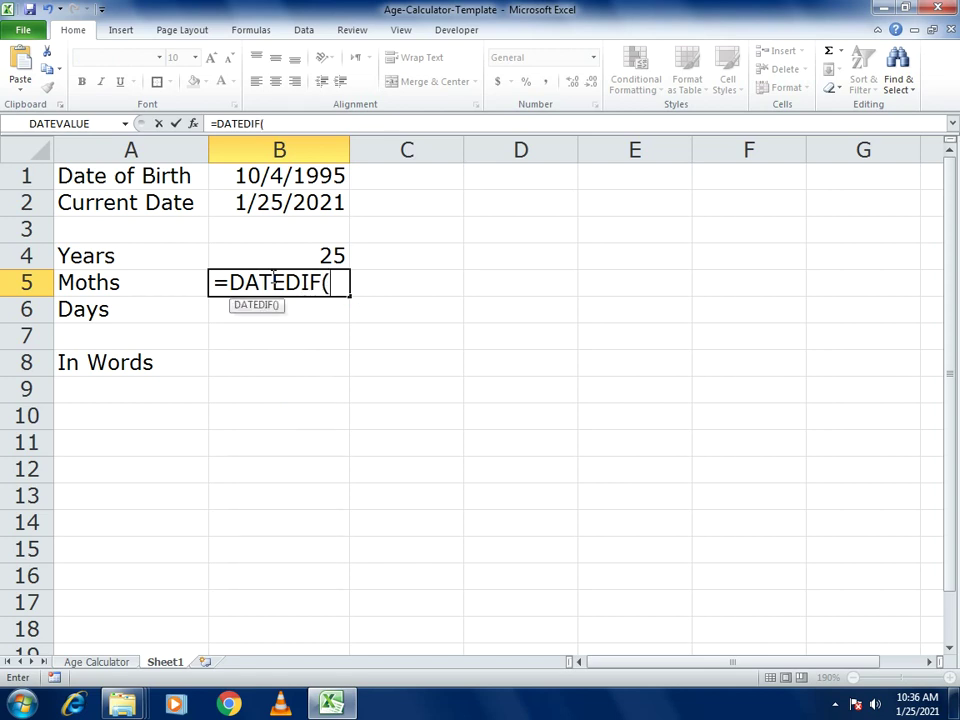
pyautogui.click(229, 176)
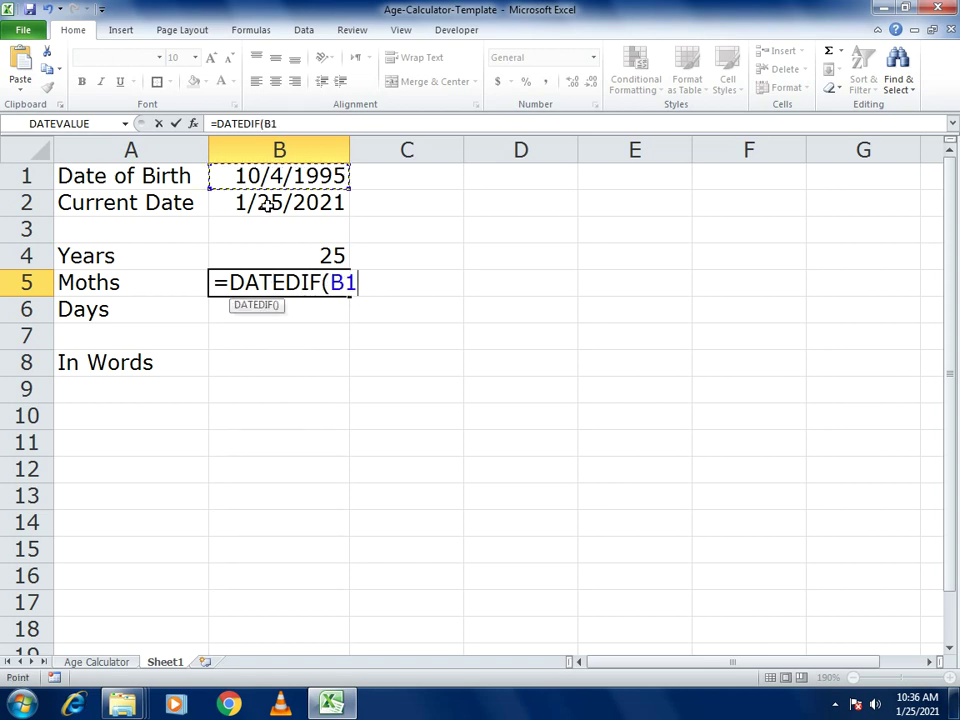
pyautogui.write(',TODAY')
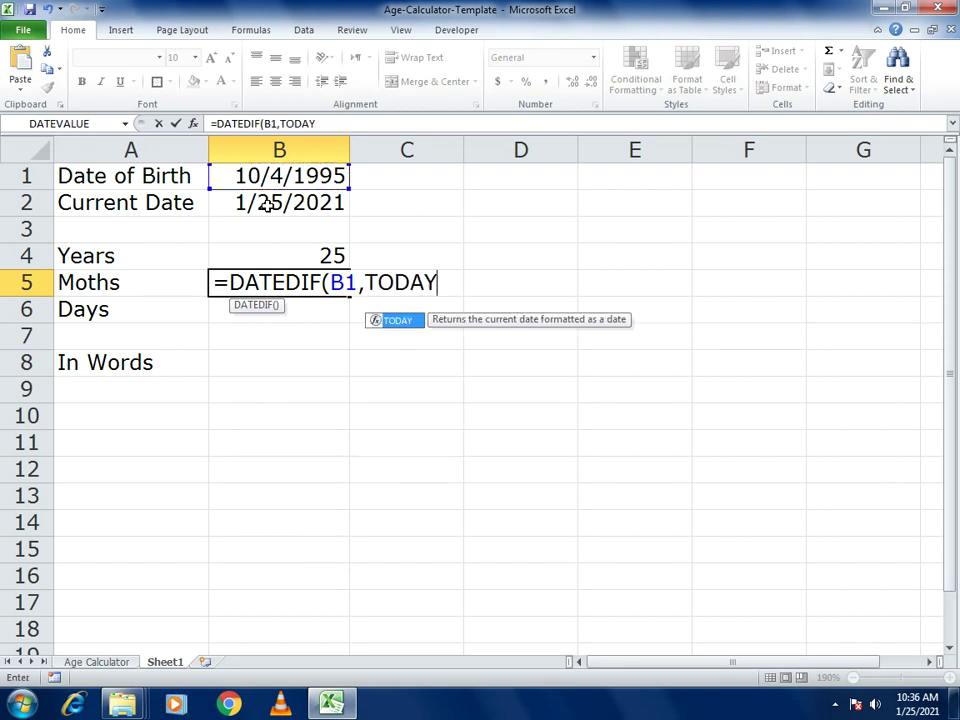
pyautogui.write('()')
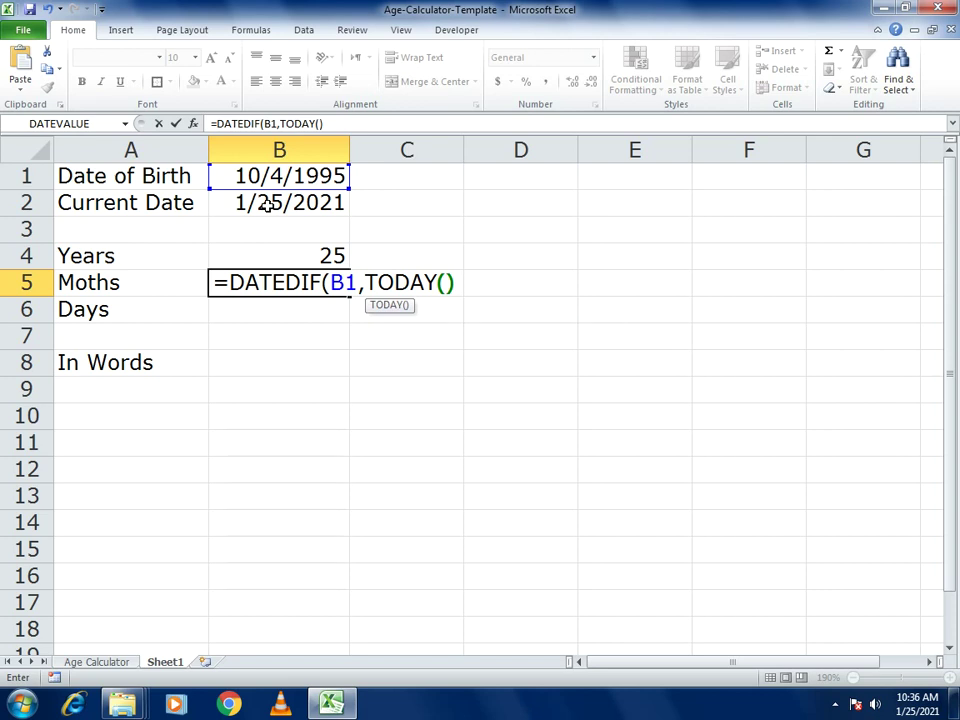
pyautogui.write(',')
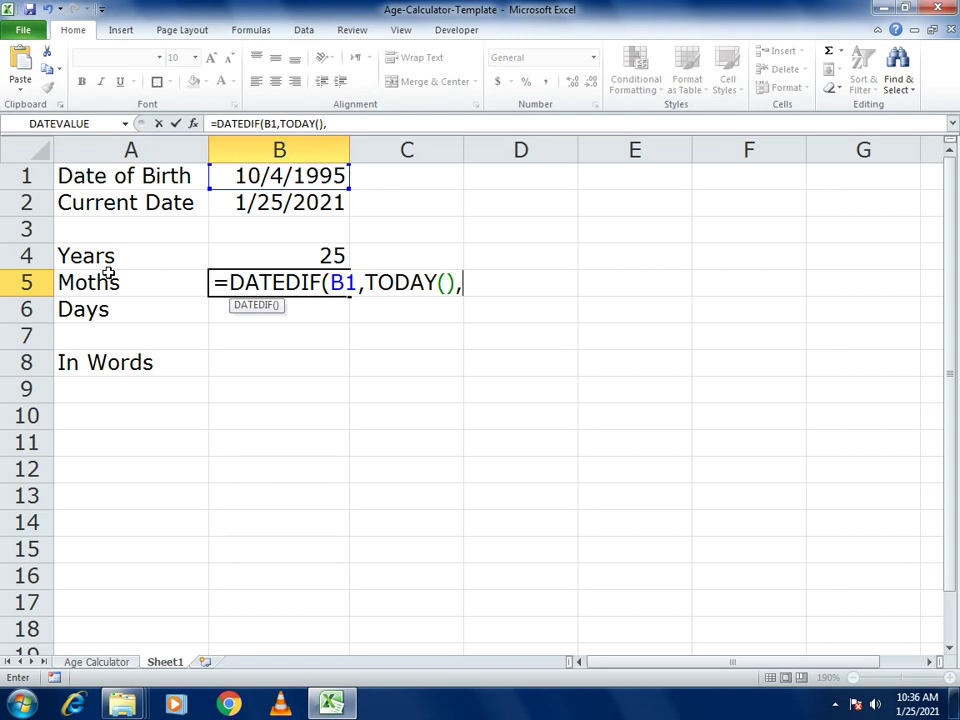
pyautogui.write('"YM")')
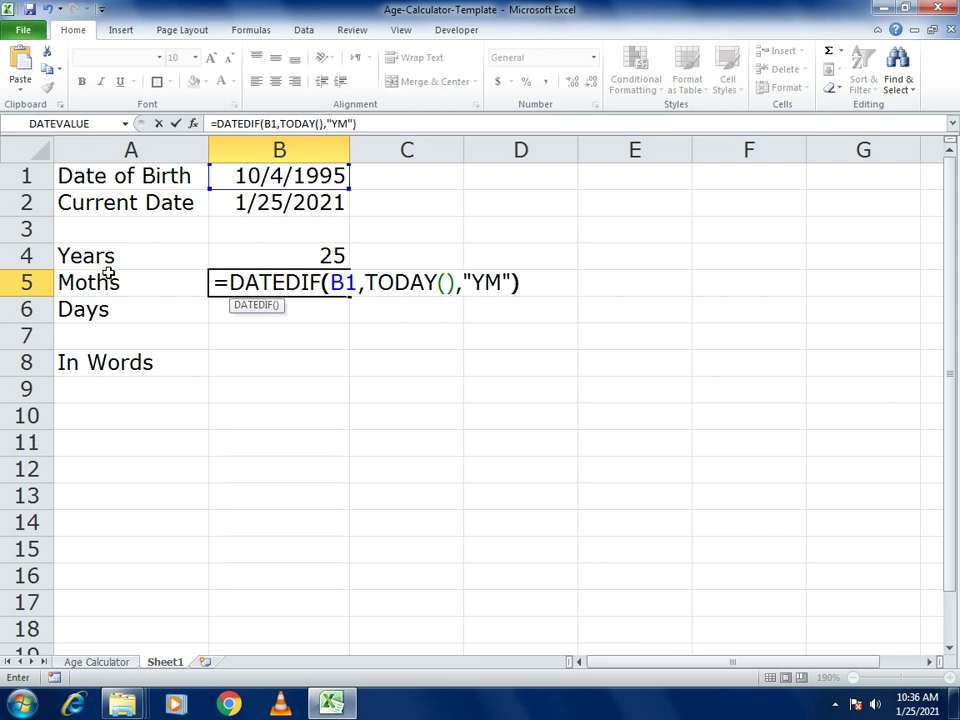
pyautogui.press('Return')
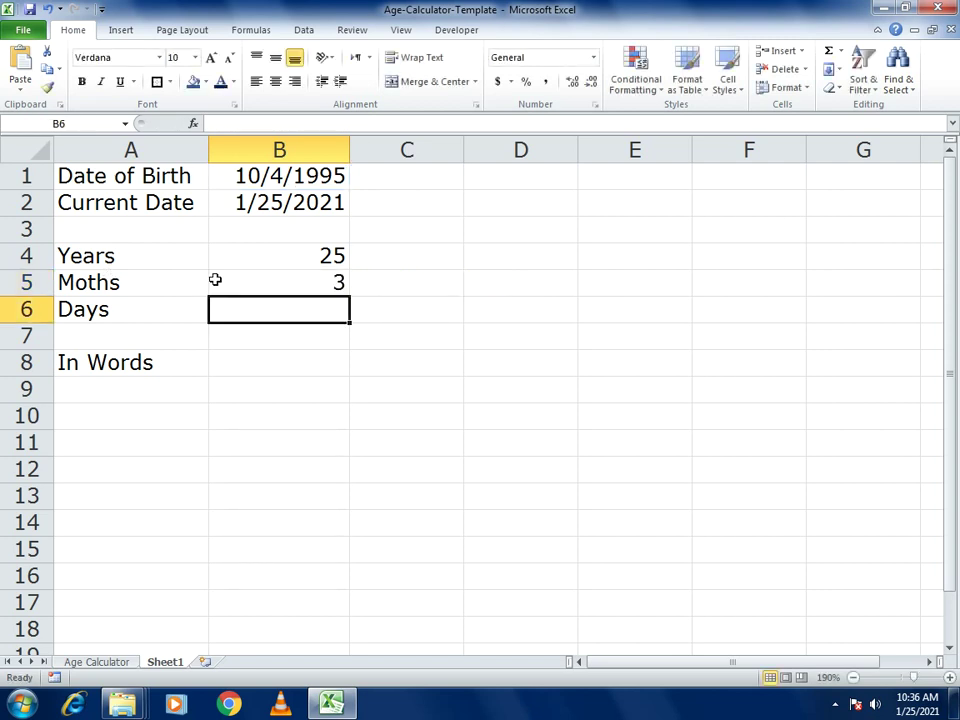
# Step: Correct the misspelled label in cell A5 to "Months"
pyautogui.click(124, 278)
pyautogui.click(230, 123)
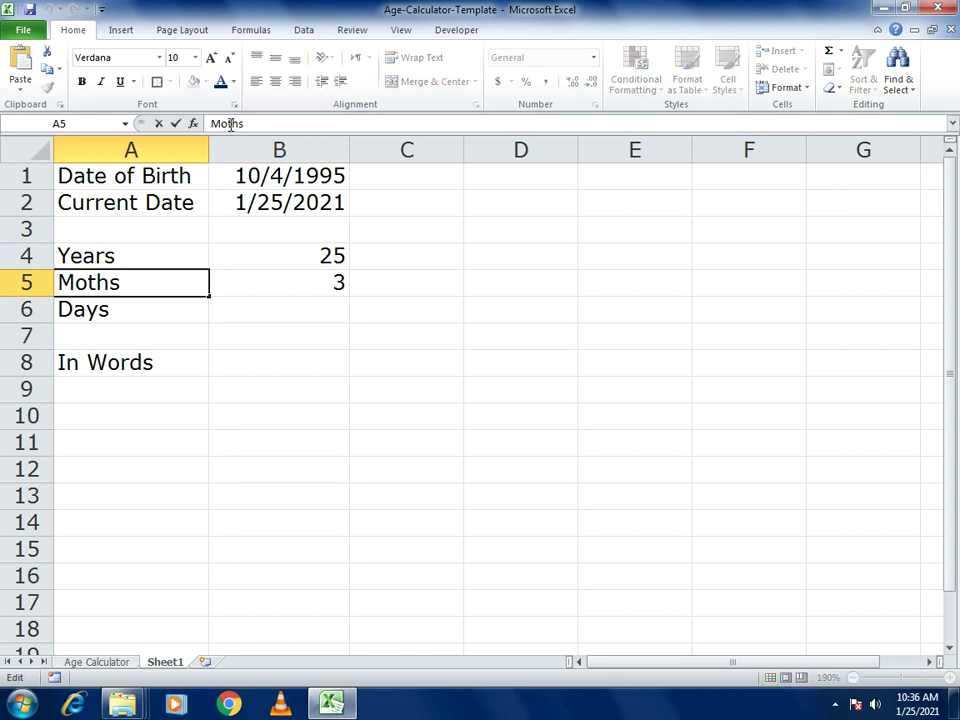
pyautogui.write('N')
pyautogui.press('BackSpace')
pyautogui.write('n')
pyautogui.press('Return')
pyautogui.press('Up')
pyautogui.press('Right')
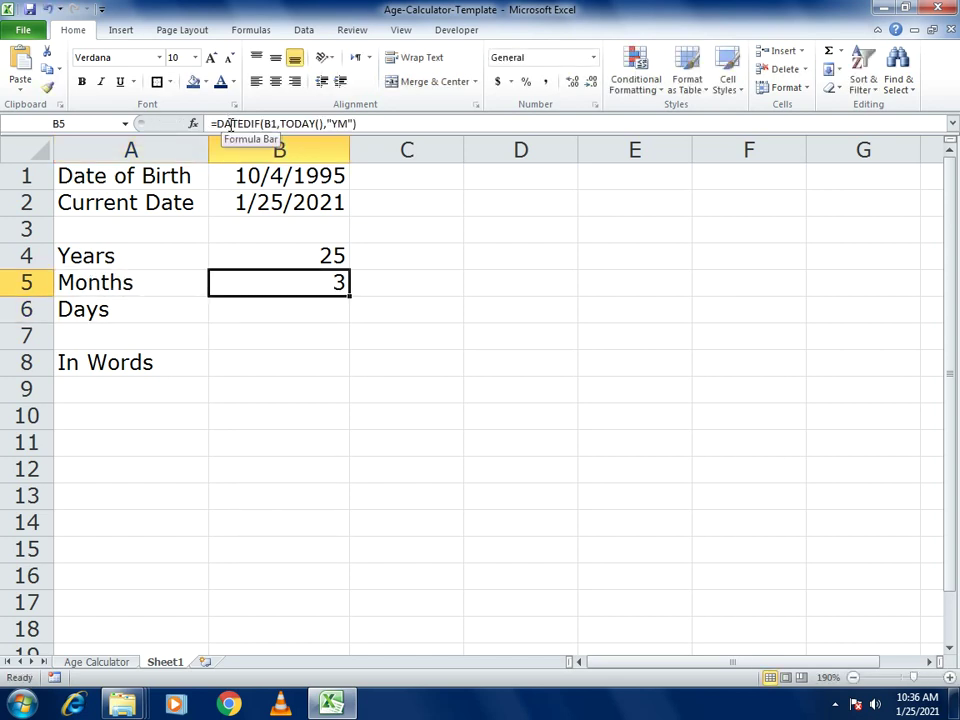
# Step: Calculate the remaining days of the age in cell B6 with the formula =DATEDIF(B1,TODAY(),"MD")
pyautogui.click(228, 313)
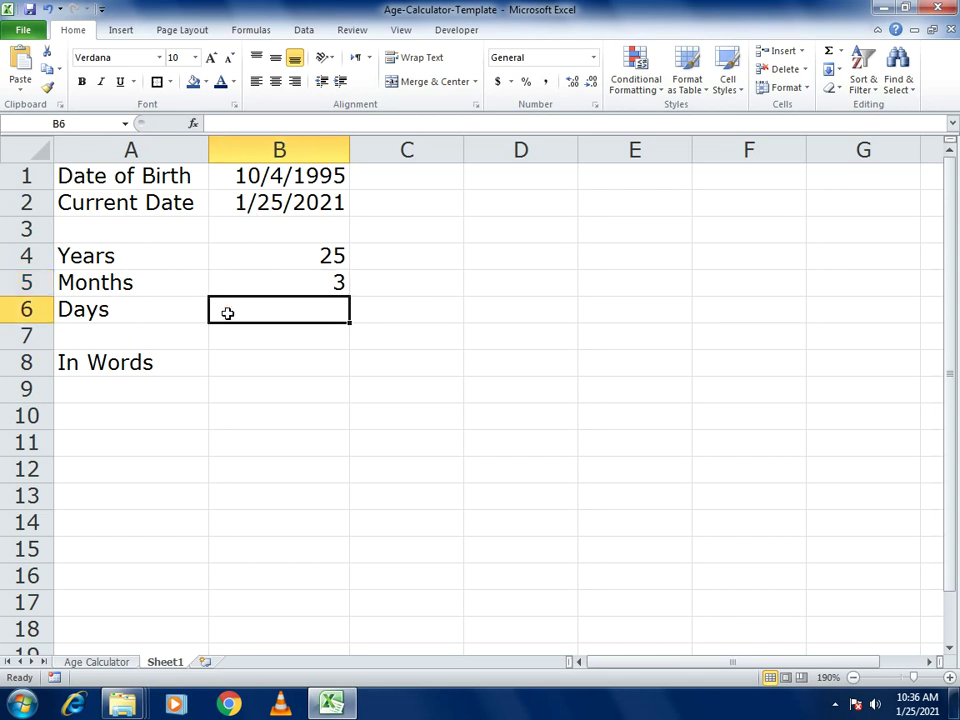
pyautogui.write('=DATEDF')
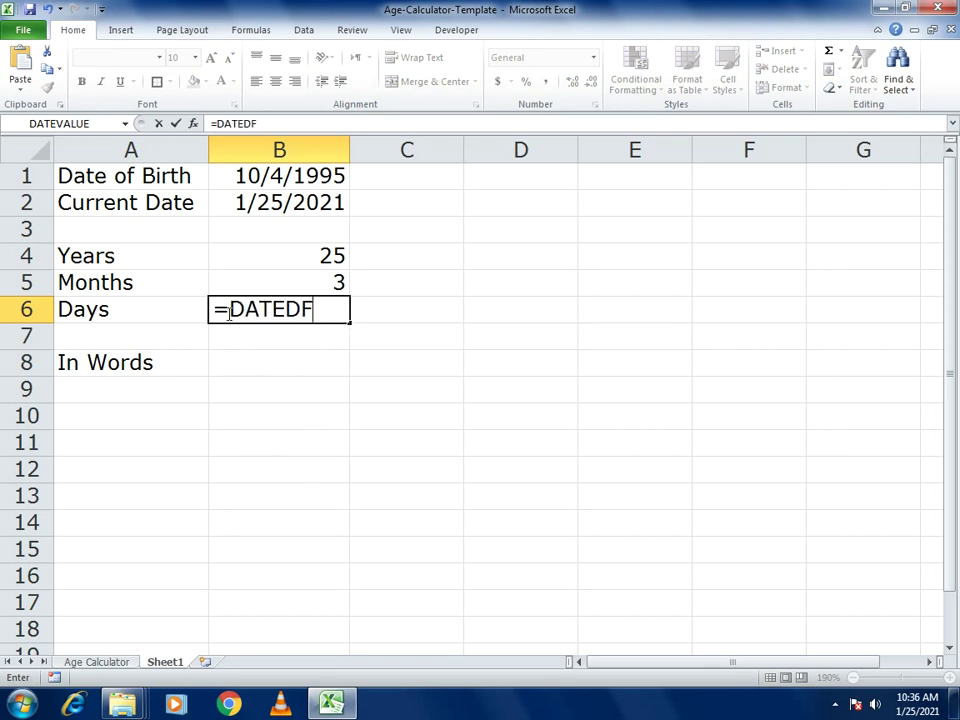
pyautogui.press('BackSpace')
pyautogui.write('IF(')
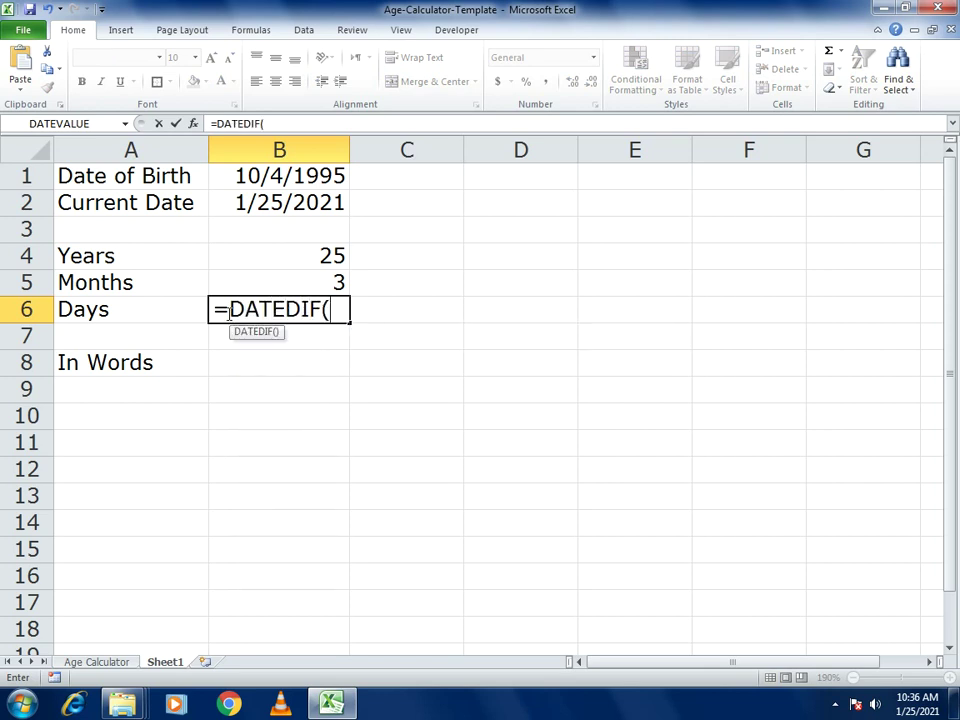
pyautogui.click(238, 176)
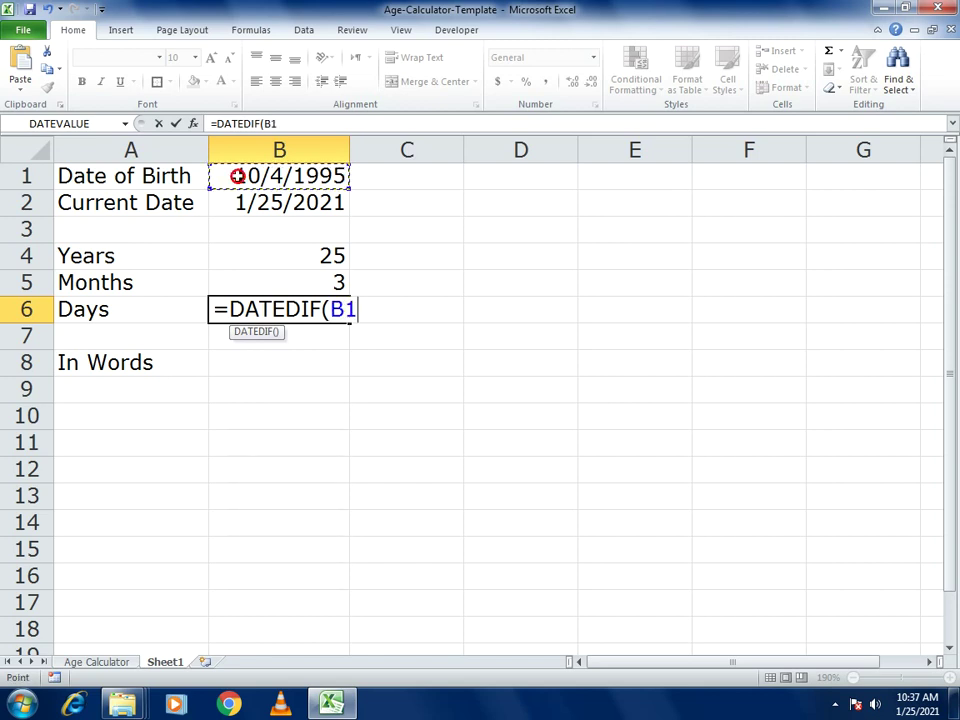
pyautogui.write(',')
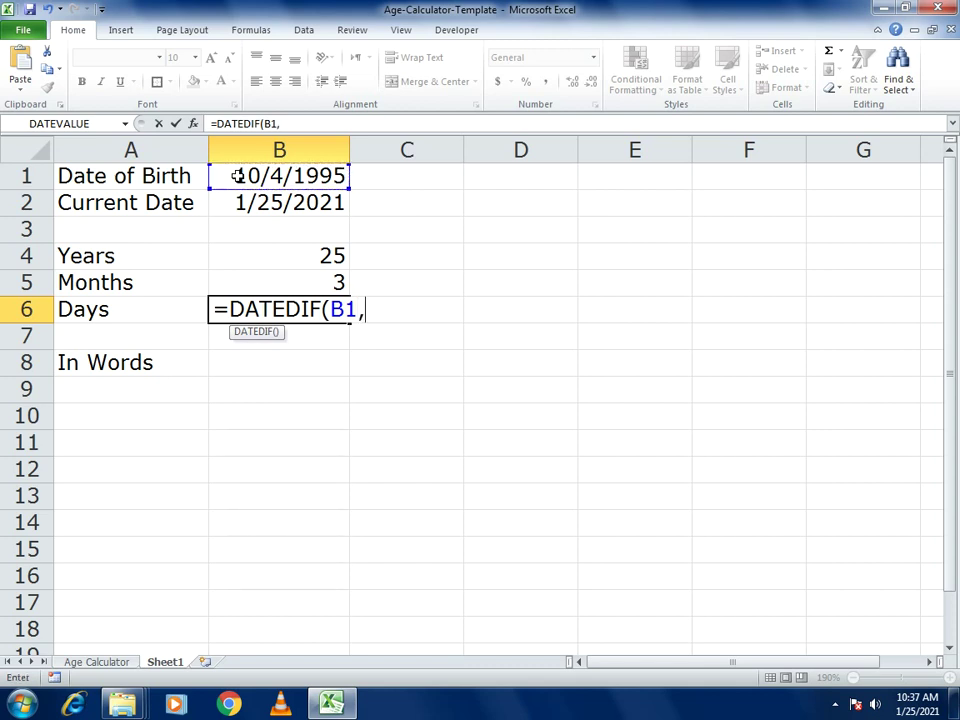
pyautogui.write('TODAY')
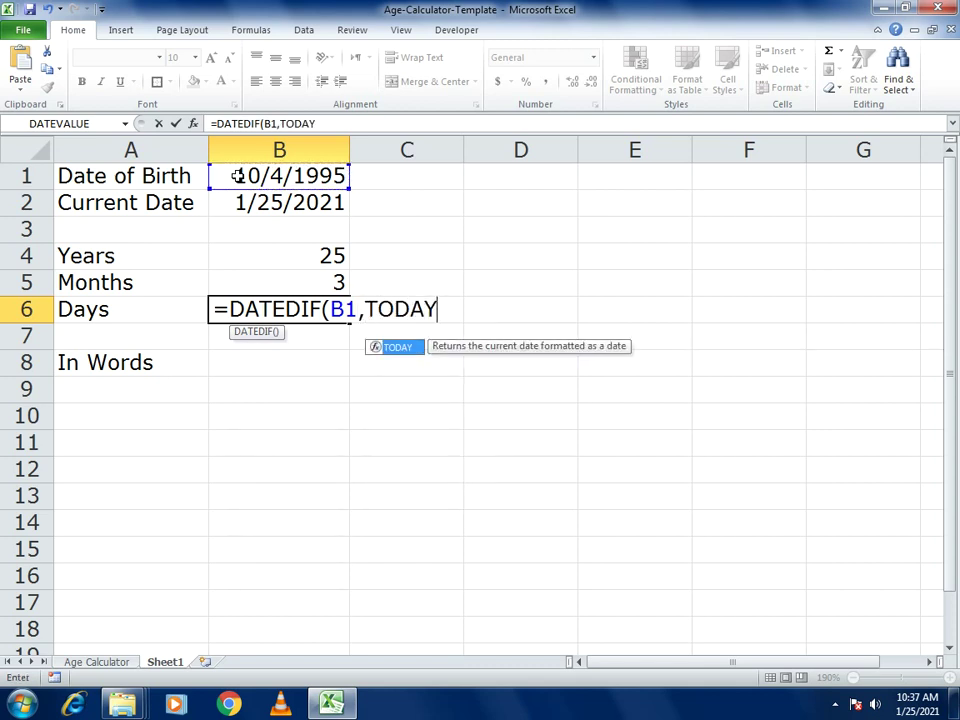
pyautogui.write('()')
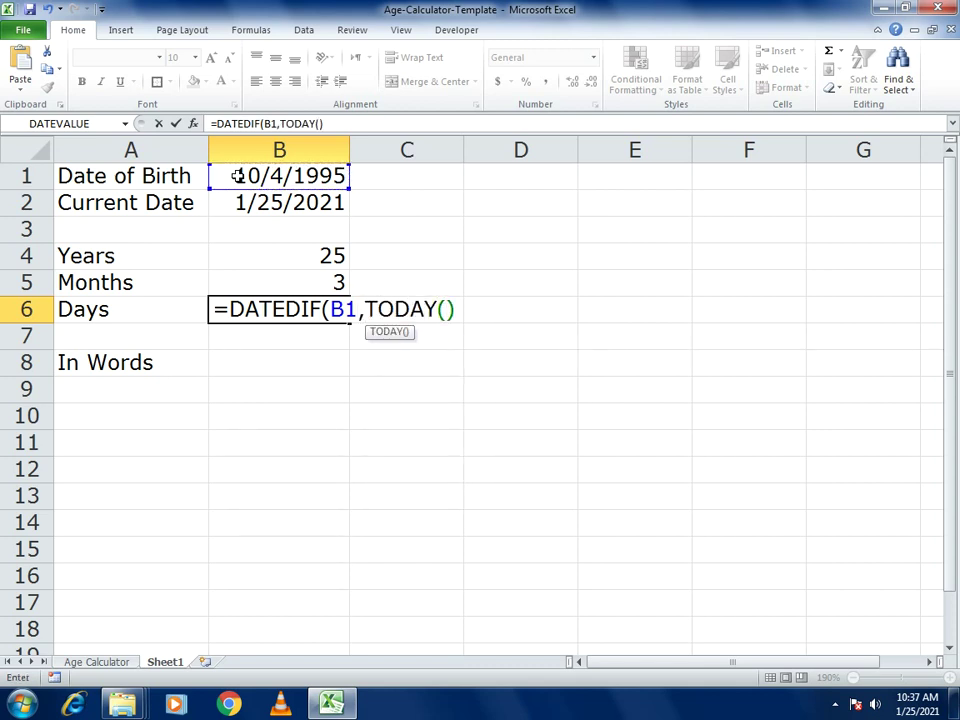
pyautogui.write(',')
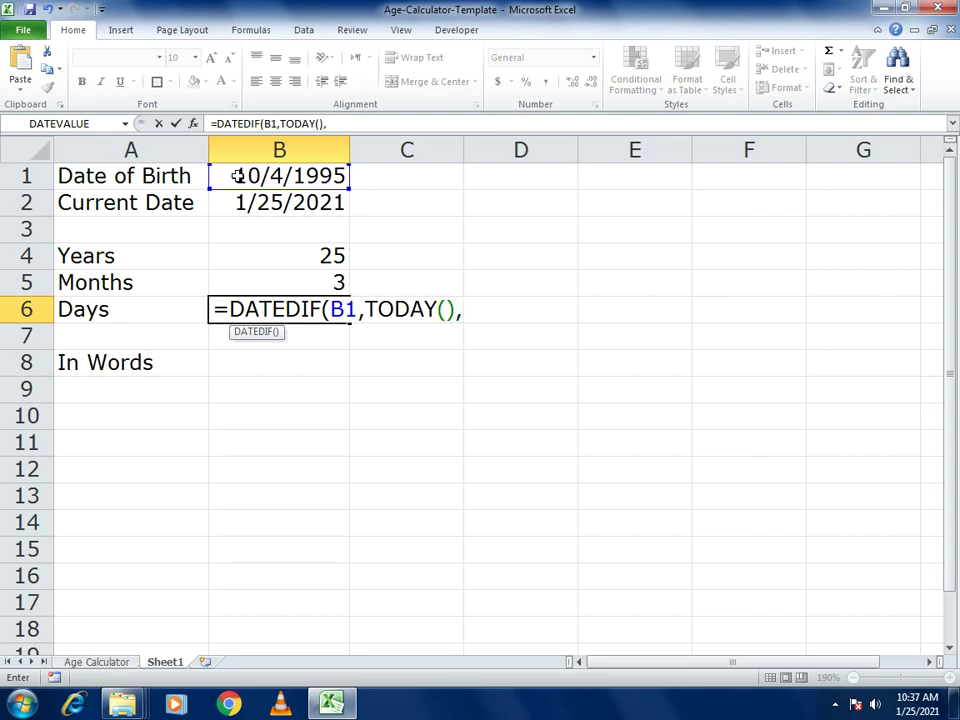
pyautogui.write('"')
pyautogui.write('MD')
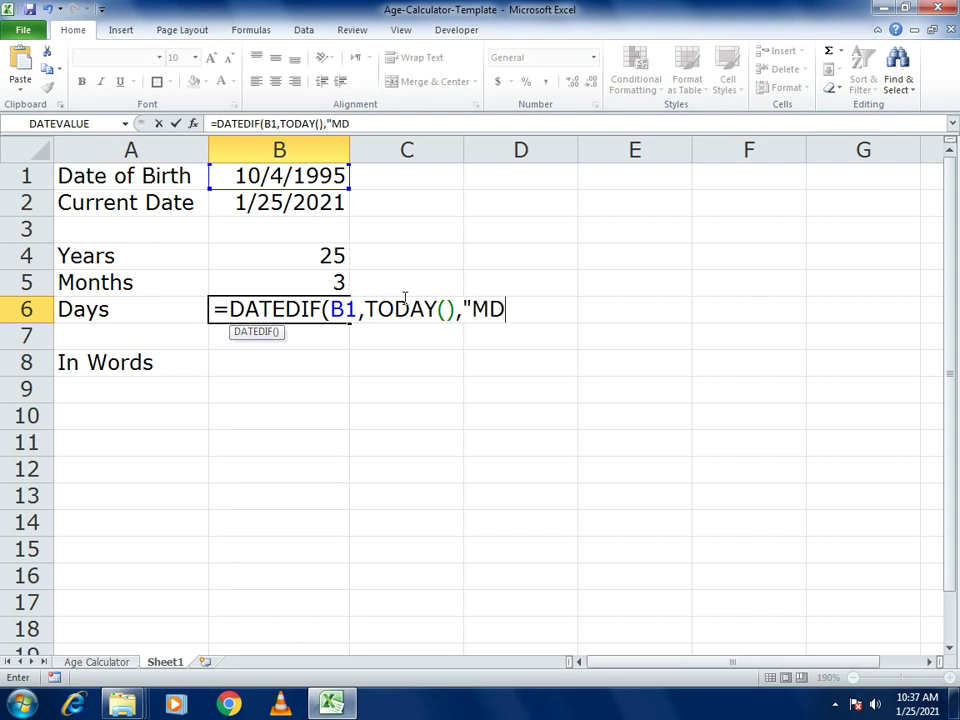
pyautogui.write('")')
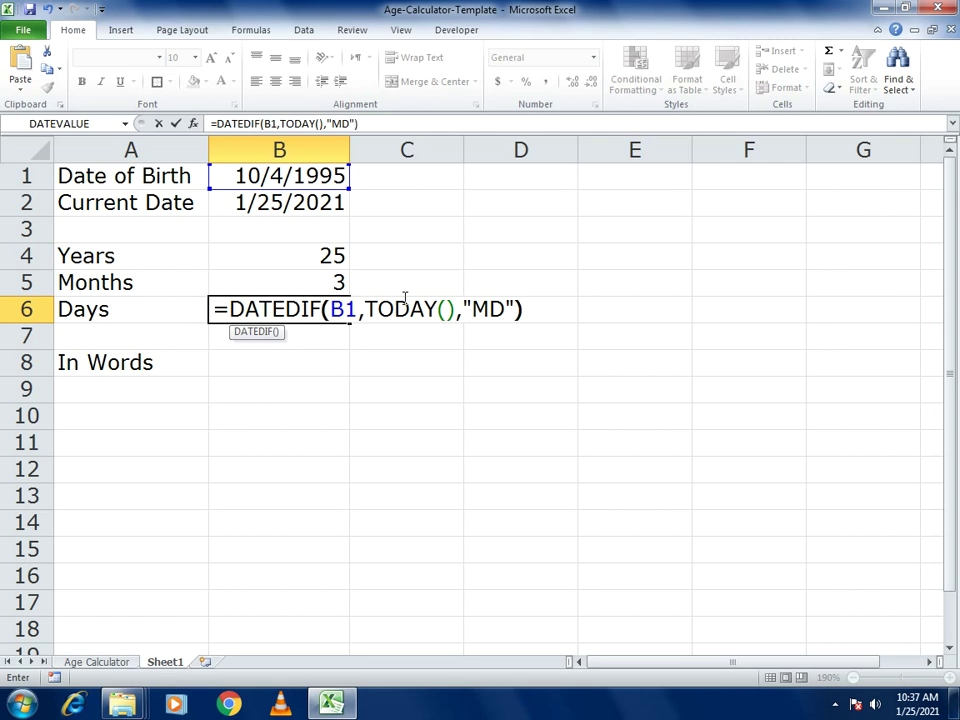
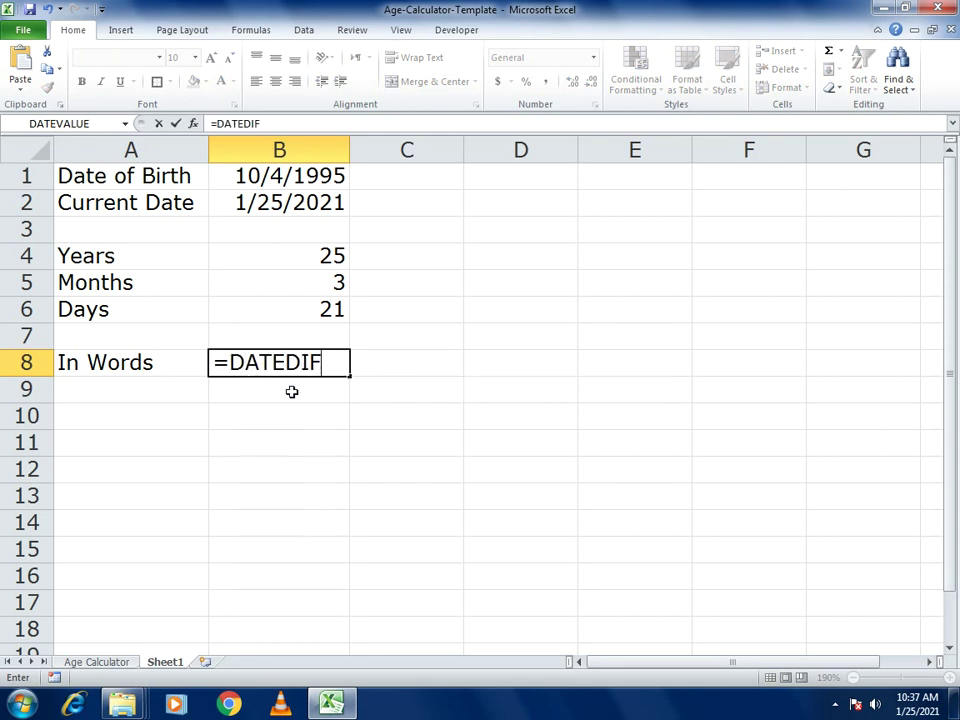
# Step: Begin the In Words formula in cell B8 with the full-years part =DATEDIF(B1,TODAY(),"Y")
pyautogui.write('(')
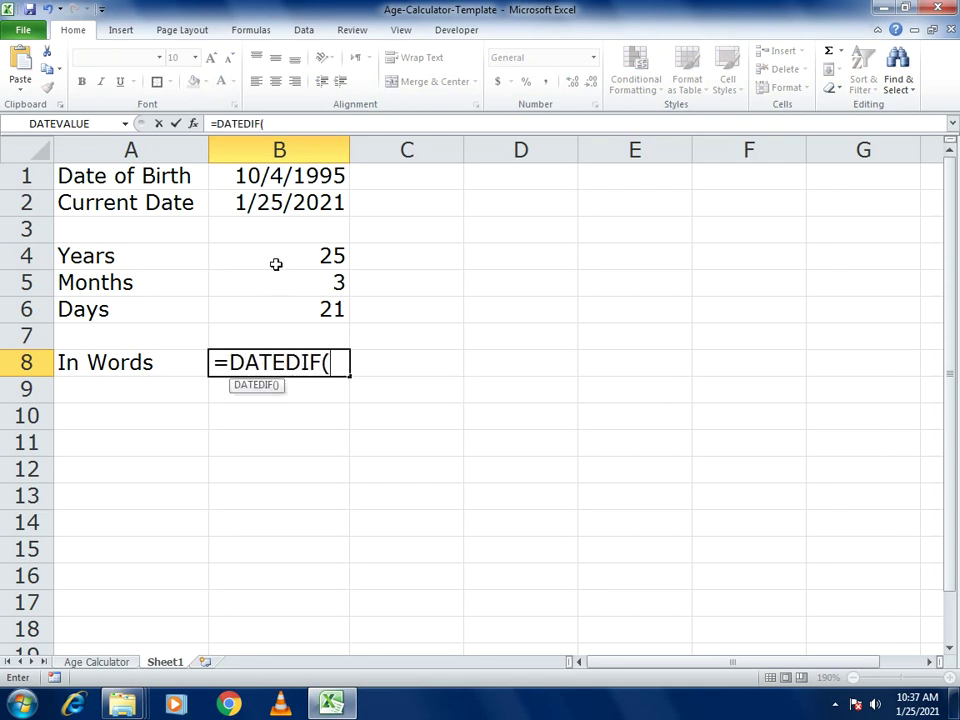
pyautogui.click(249, 175)
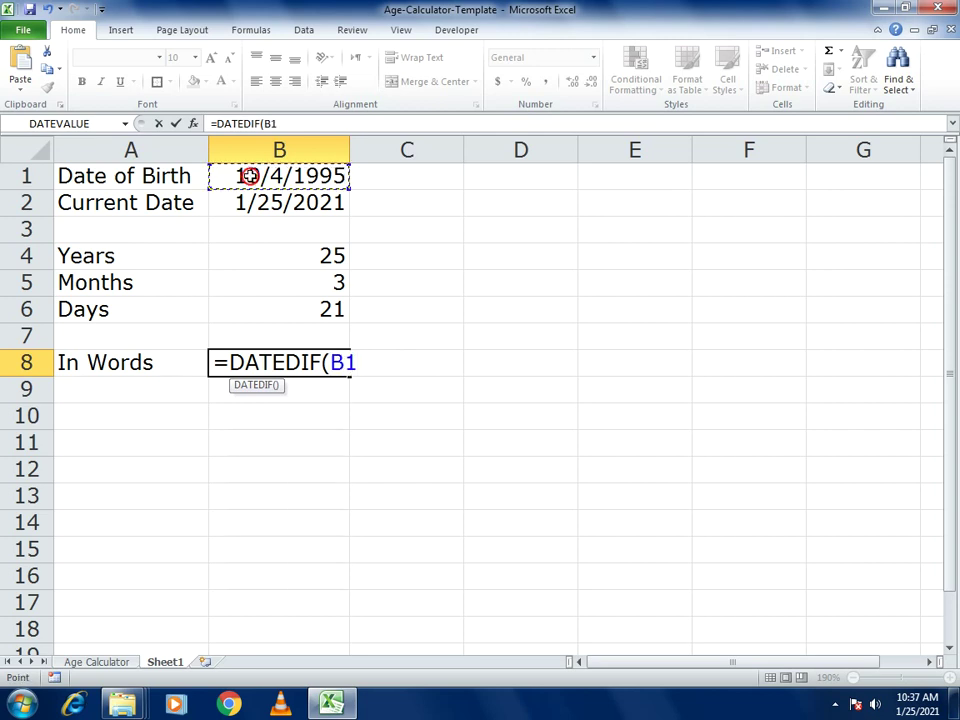
pyautogui.write(',TOD')
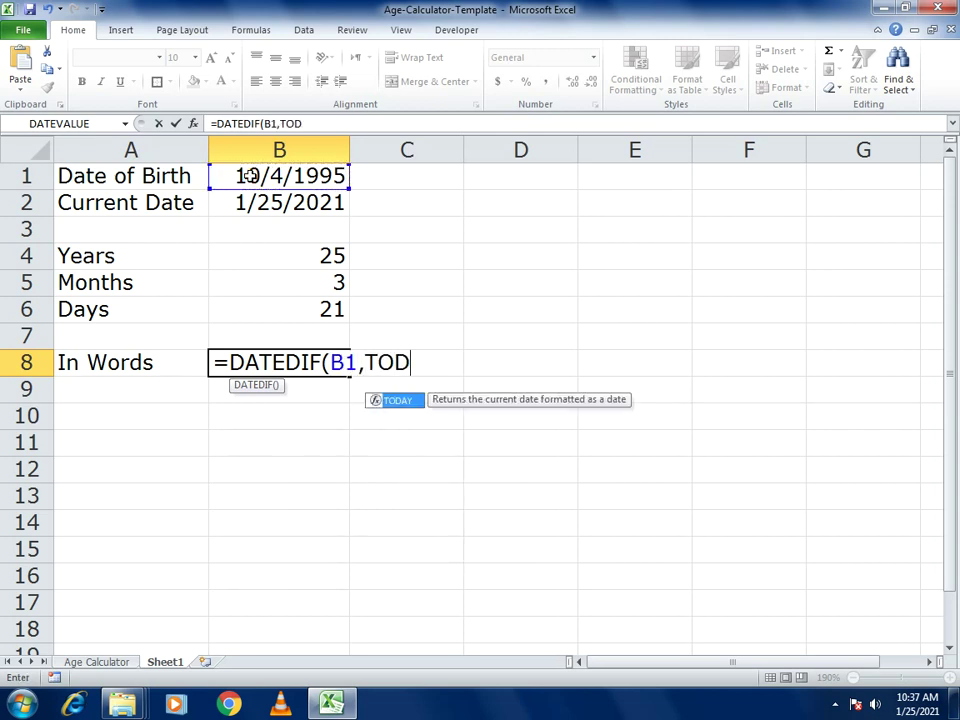
pyautogui.write('AY()')
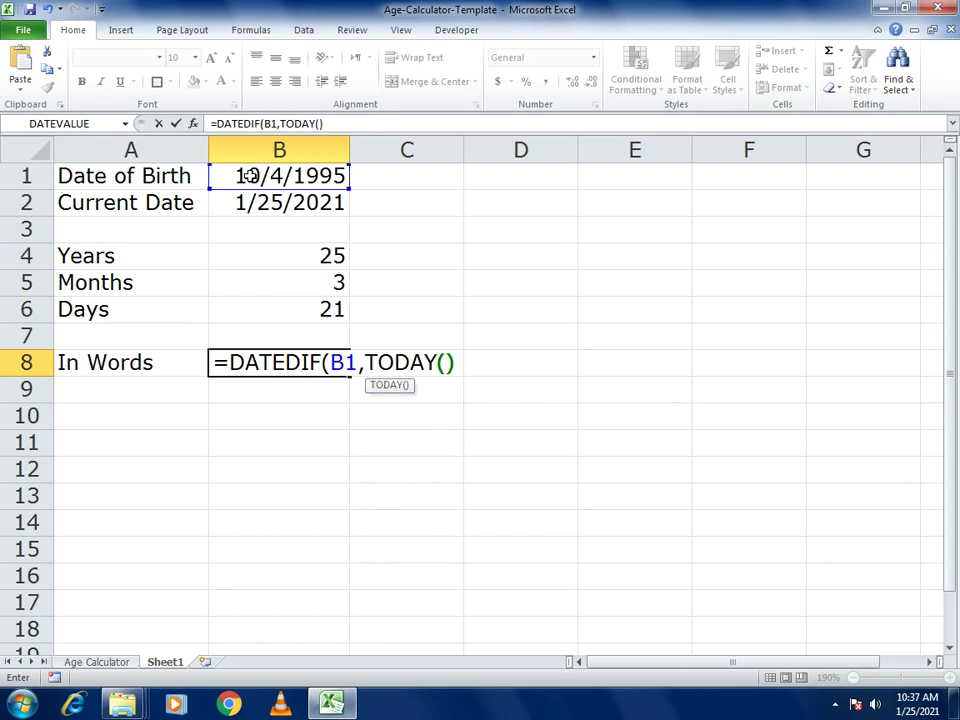
pyautogui.write(',"')
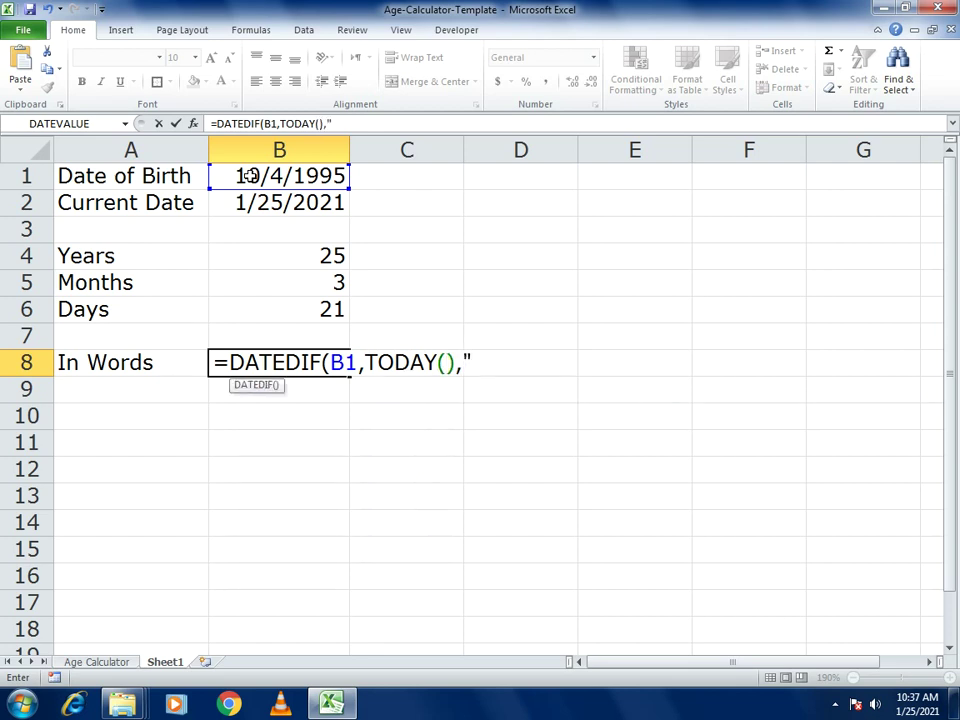
pyautogui.write('Y")')
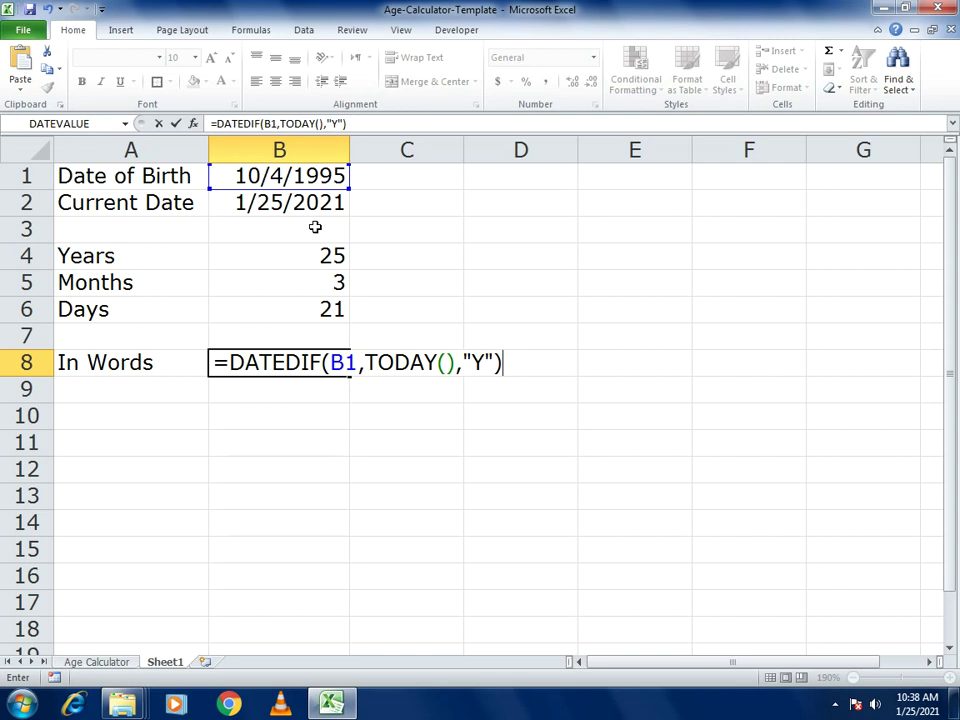
# Step: Append the text &" Years " to the B8 formula, with a space on both sides of the word
pyautogui.write('&')
pyautogui.write('"')
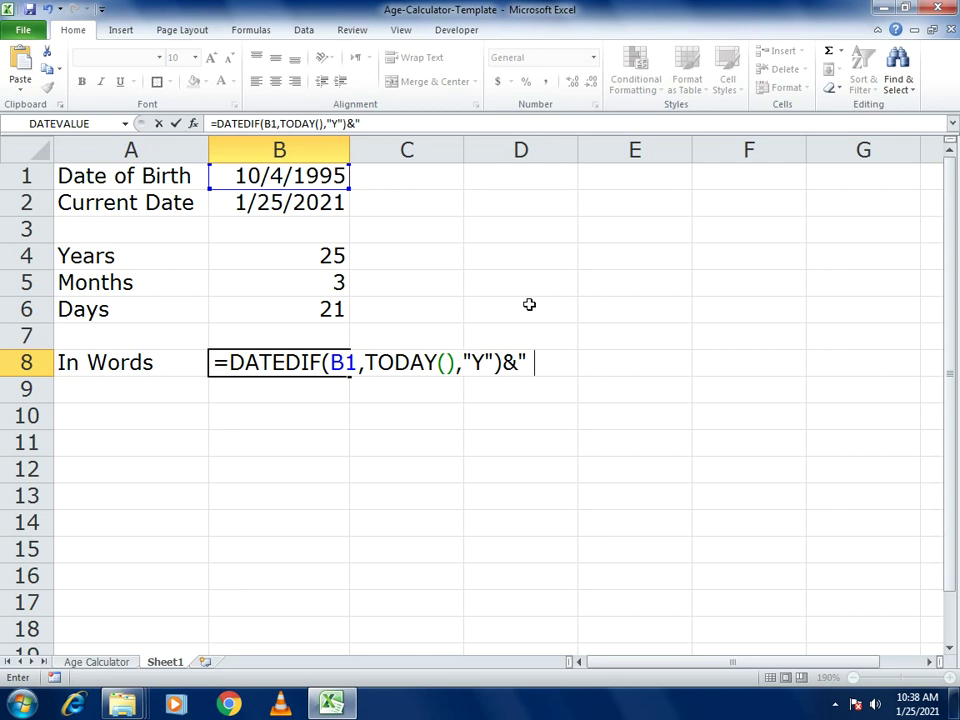
pyautogui.write('yEA')
pyautogui.press('BackSpace')
pyautogui.press('BackSpace')
pyautogui.press('BackSpace')
pyautogui.write('Years')
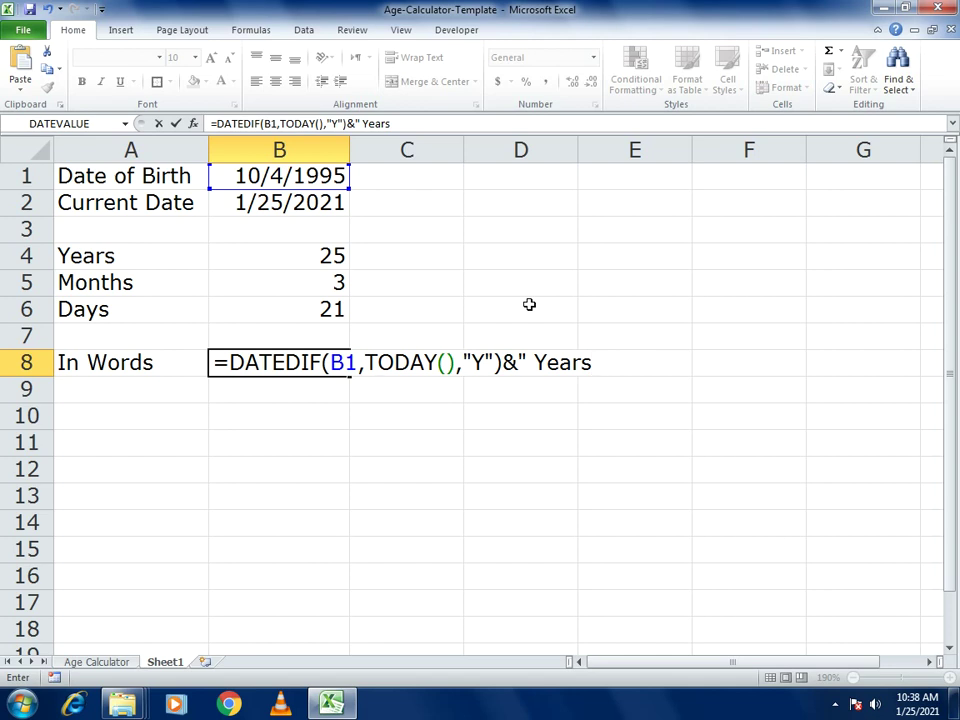
pyautogui.write(' "')
# Step: Append the remaining-months part &DATEDIF(B1,TODAY(),"YM") to the In Words formula in cell B8
pyautogui.write('&')
pyautogui.write('DATEDIF')
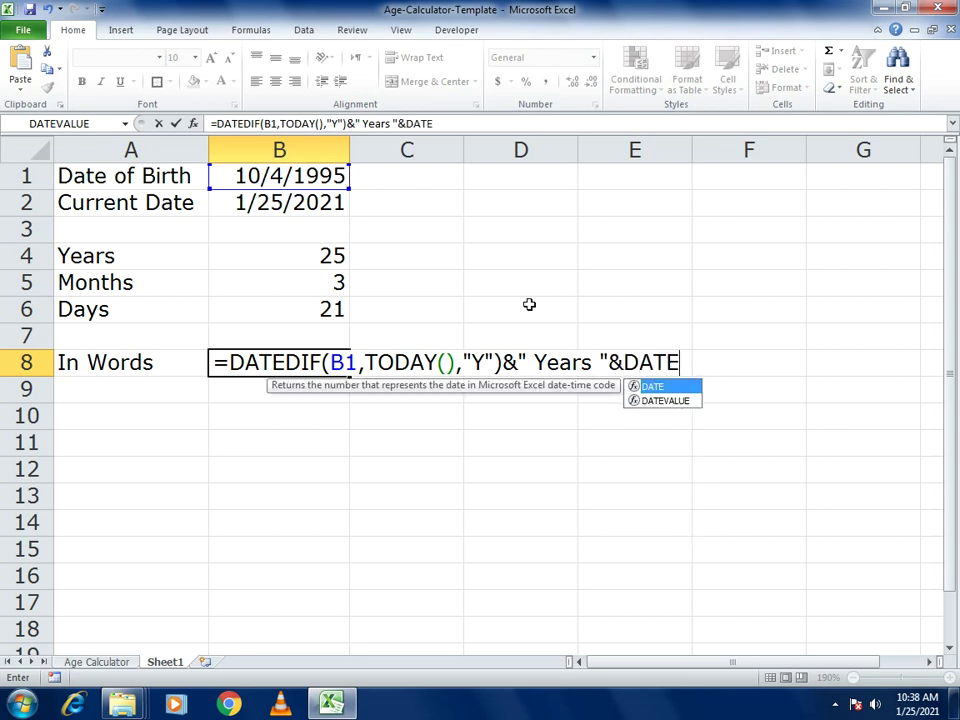
pyautogui.write('(')
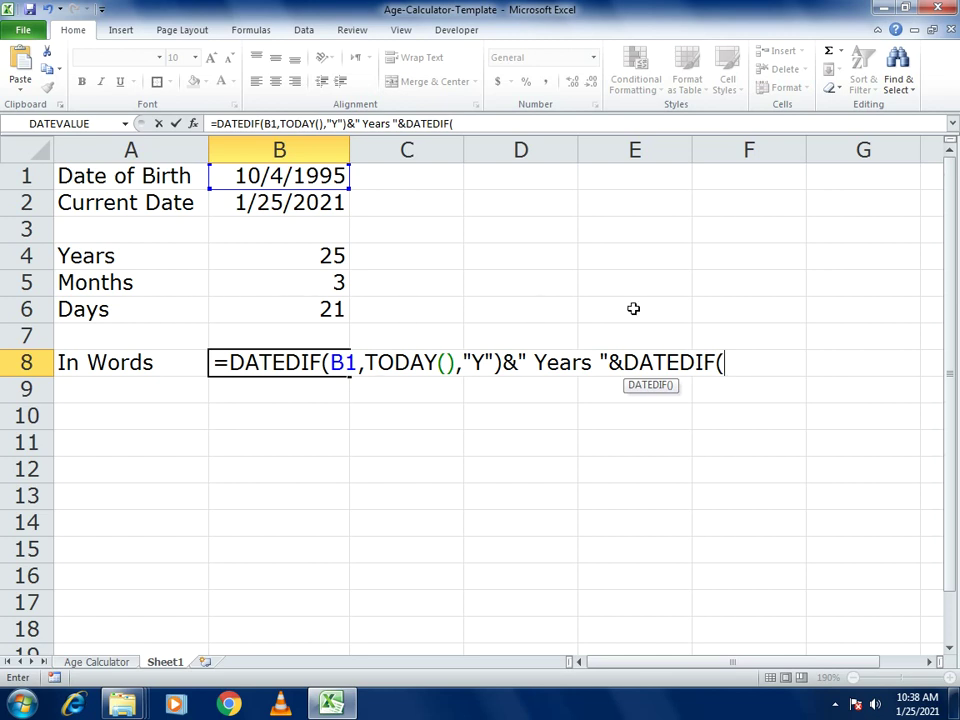
pyautogui.click(299, 176)
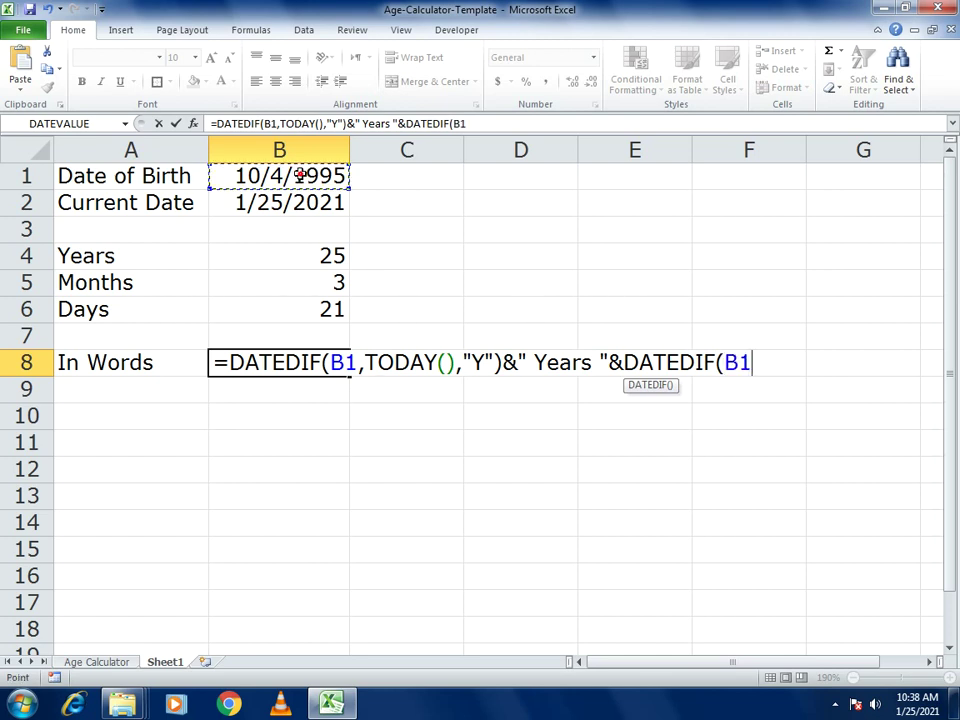
pyautogui.write(',')
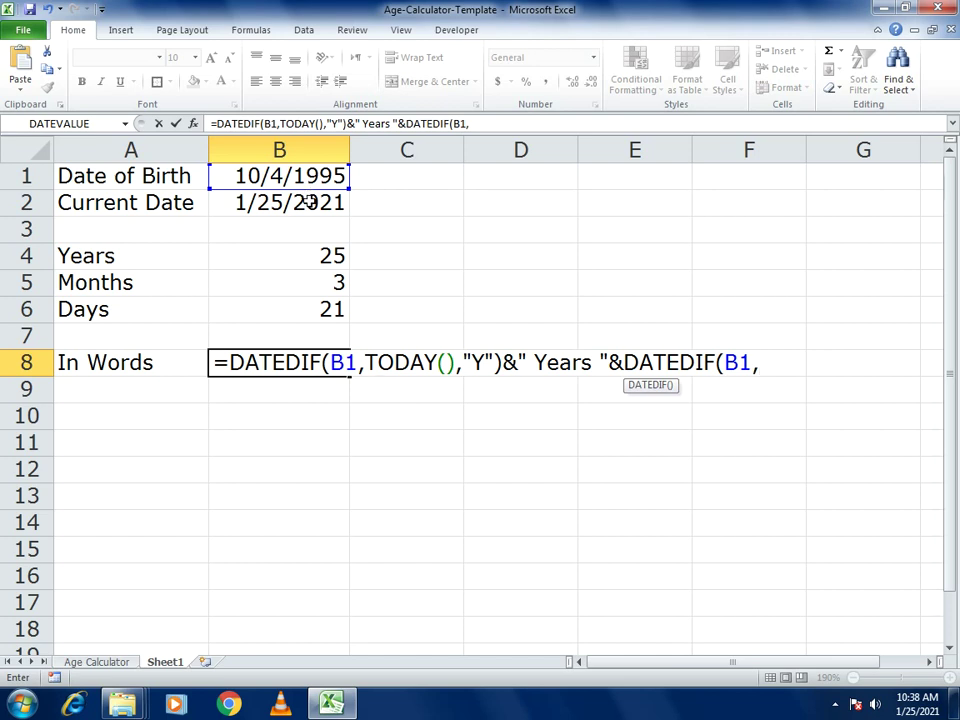
pyautogui.write('TODAY(')
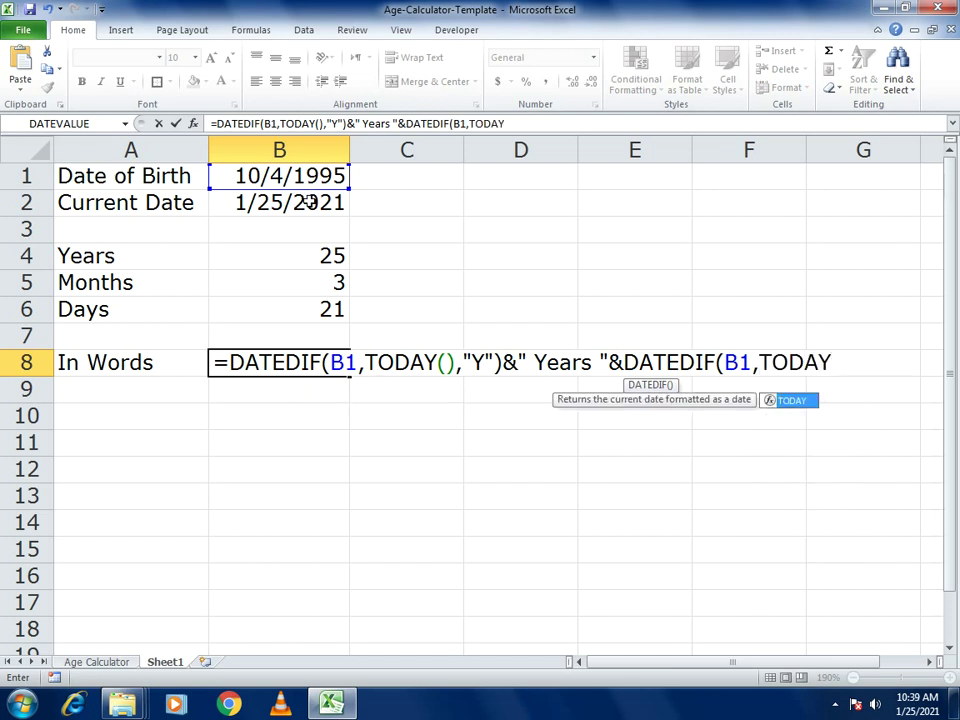
pyautogui.write('),"')
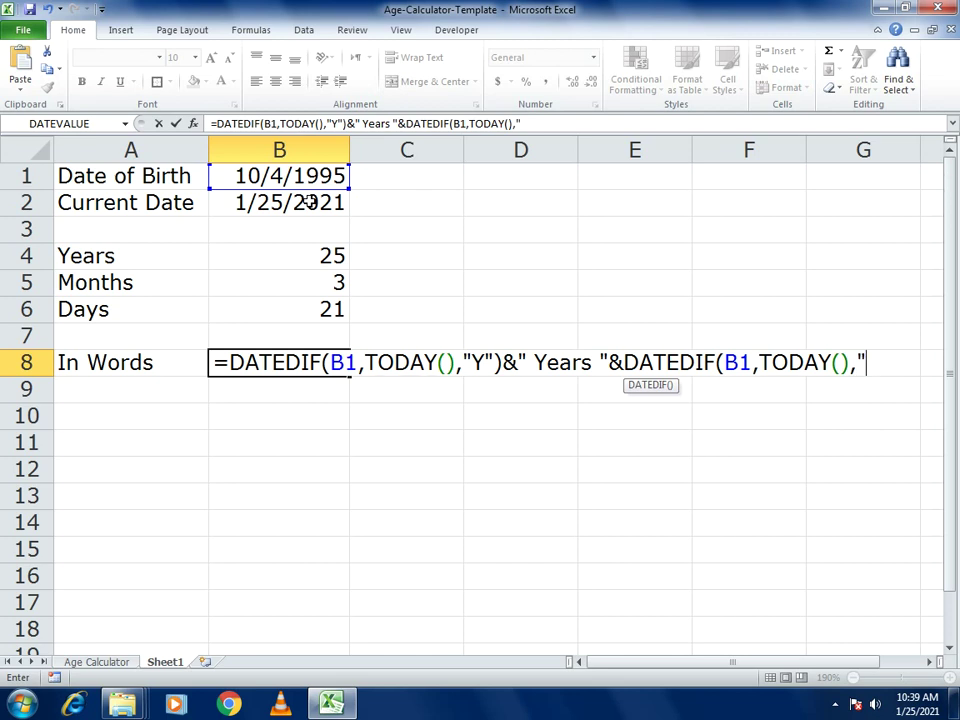
pyautogui.write('YM")')
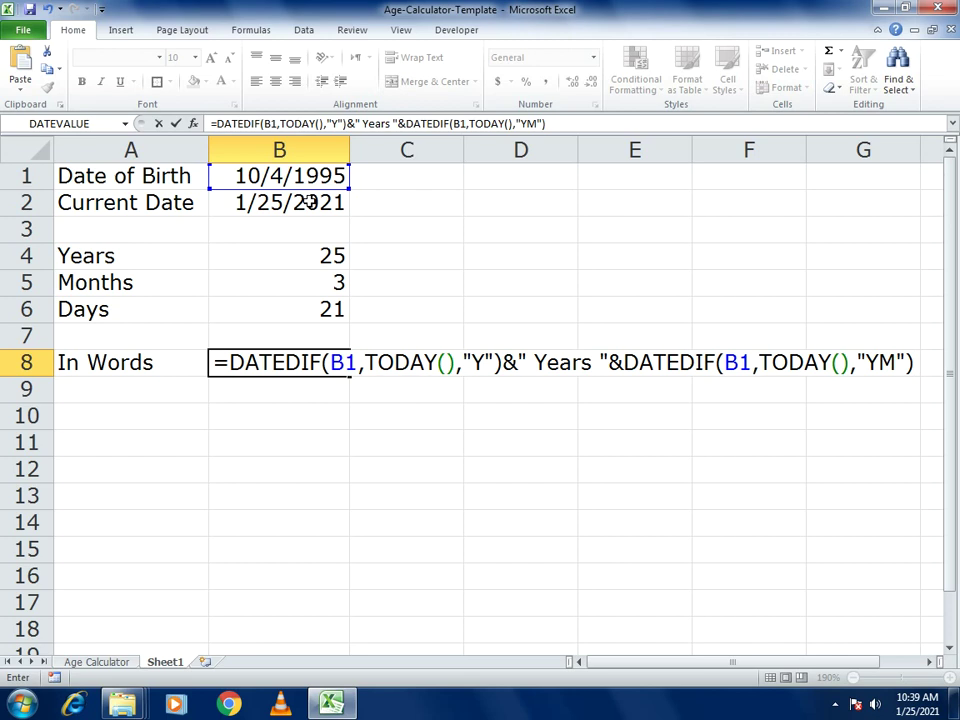
# Step: Append &" Months to the B8 formula, with a leading space and only the first letter of the word capitalized
pyautogui.write('&')
pyautogui.write('"')
pyautogui.write(' MONTHS')
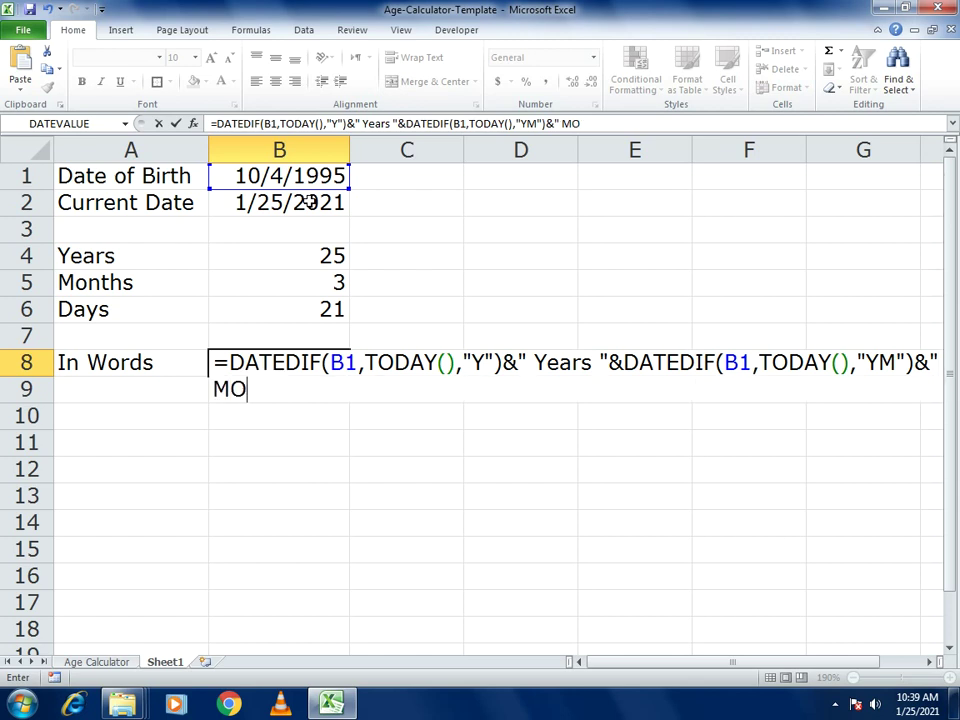
pyautogui.press('BackSpace')
pyautogui.press('BackSpace')
pyautogui.press('BackSpace')
pyautogui.press('BackSpace')
pyautogui.press('BackSpace')
pyautogui.write('mo')
pyautogui.press('BackSpace')
pyautogui.press('BackSpace')
pyautogui.write('onths')
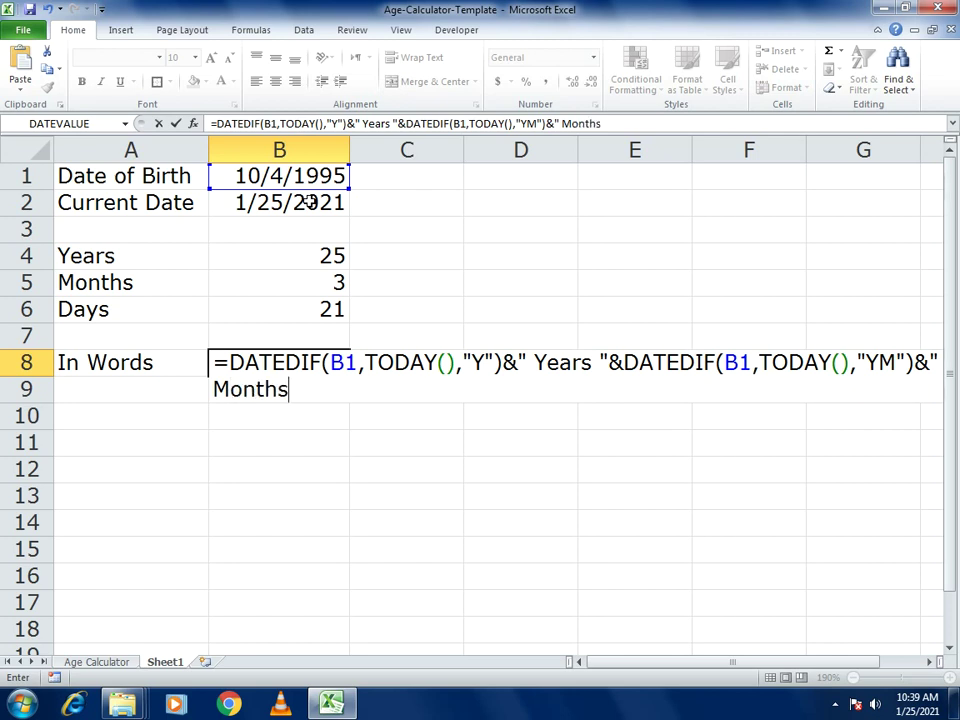
# Step: Close the Months text with a trailing space and append the remaining-days part &DATEDIF(B1,TODAY(),"MD") to the B8 formula
pyautogui.write(' "&DATEDIF(')
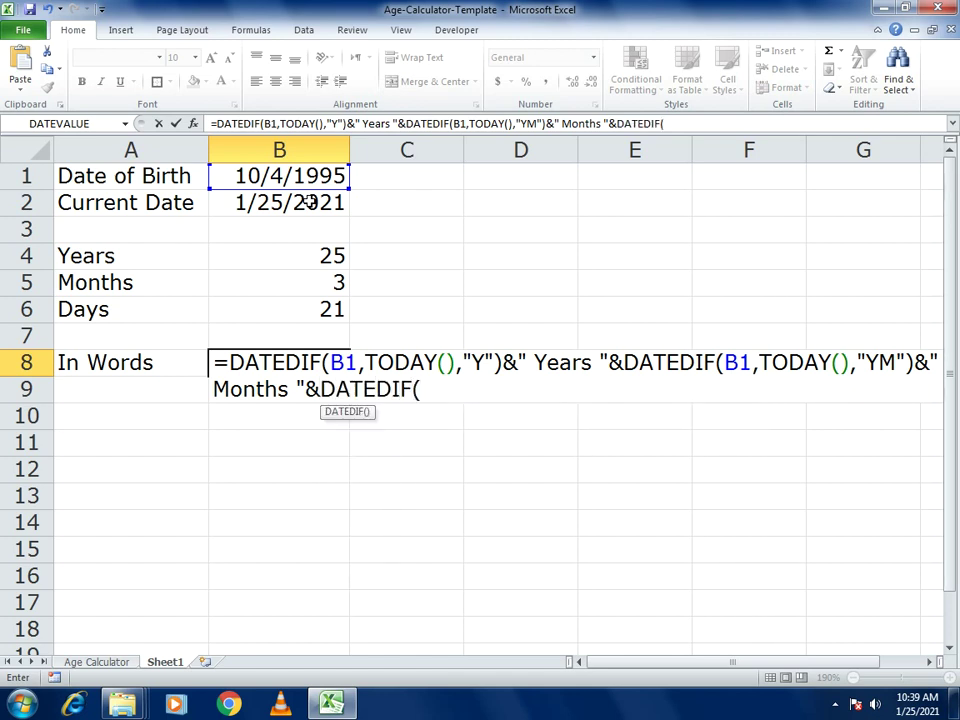
pyautogui.click(256, 176)
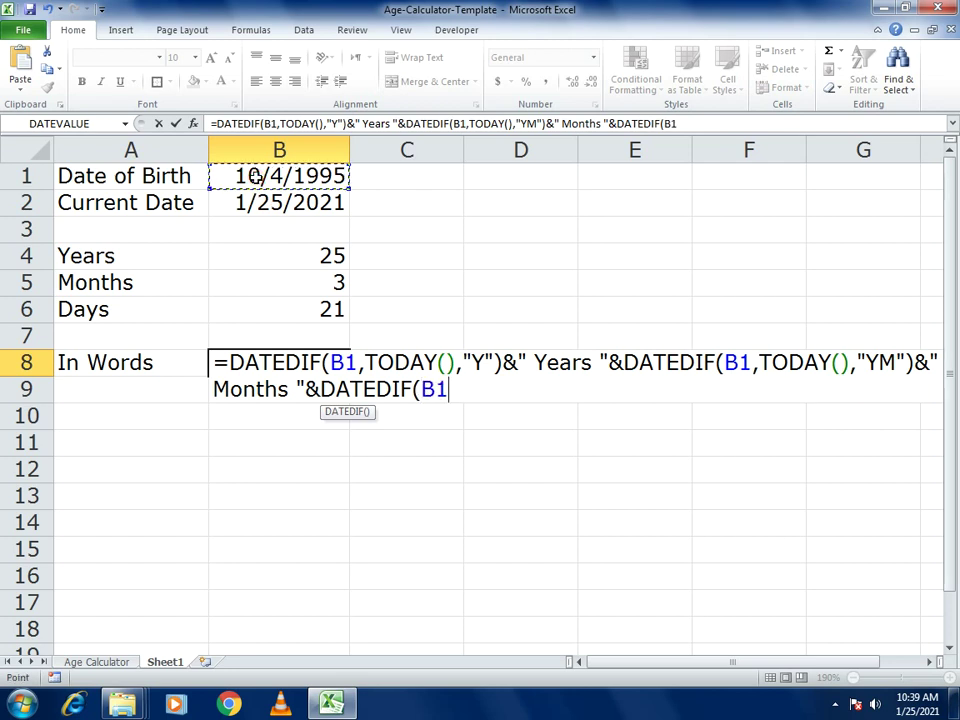
pyautogui.write(',TODAY(')
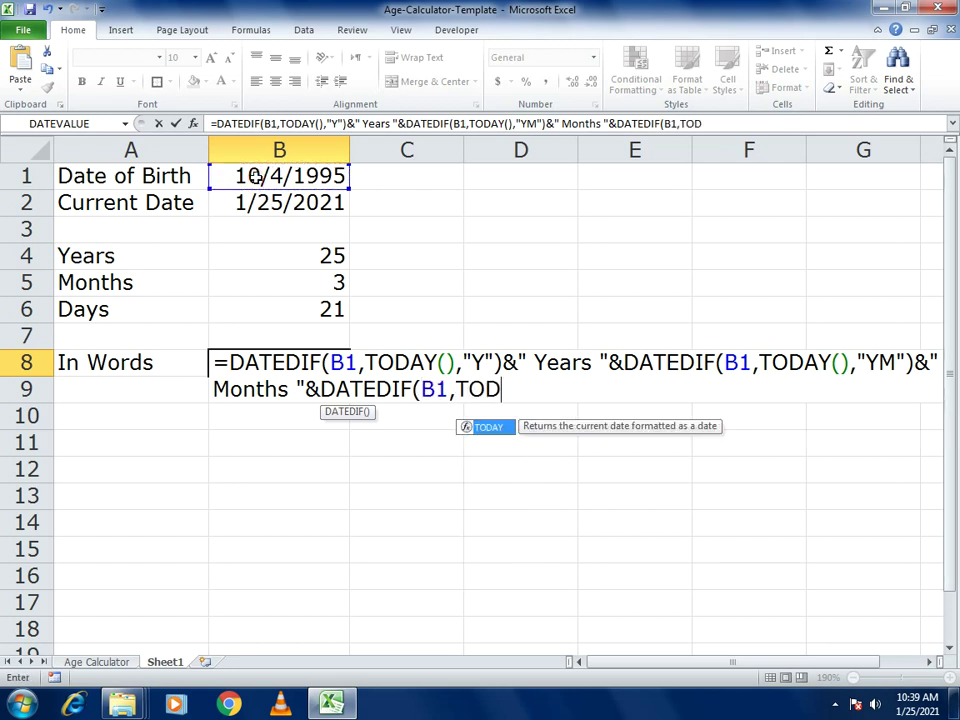
pyautogui.write(')')
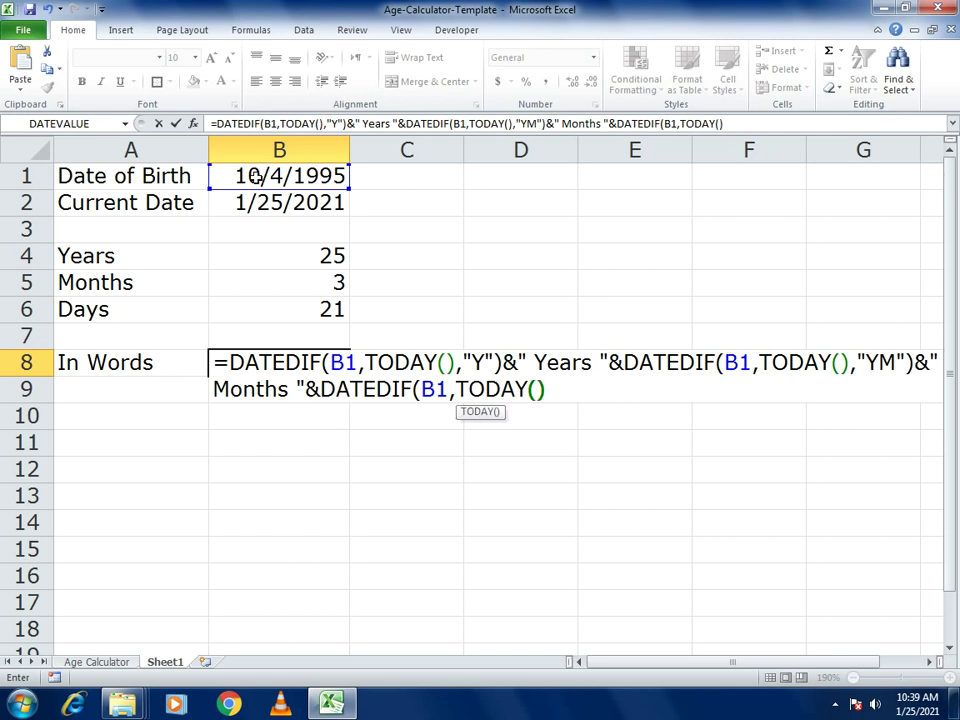
pyautogui.write(',')
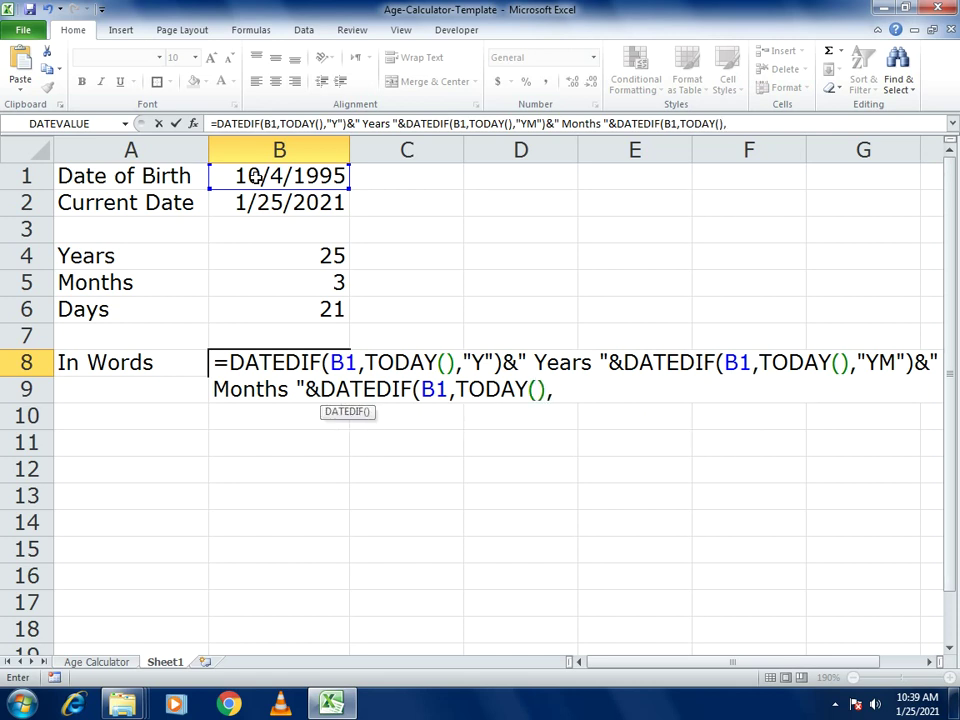
pyautogui.write('"MD"')
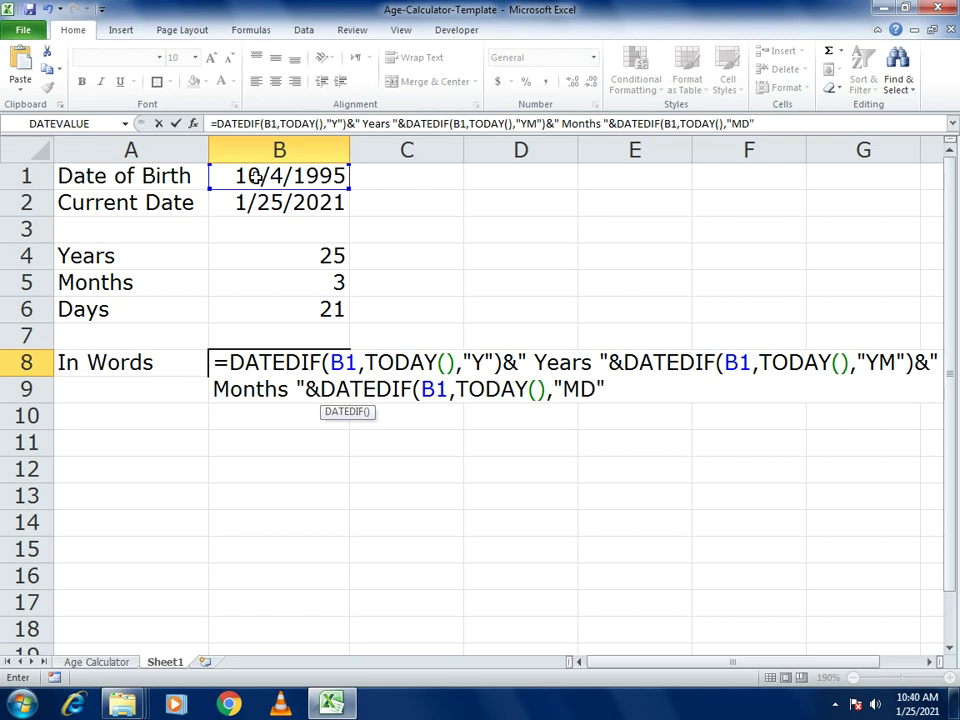
pyautogui.write(')')
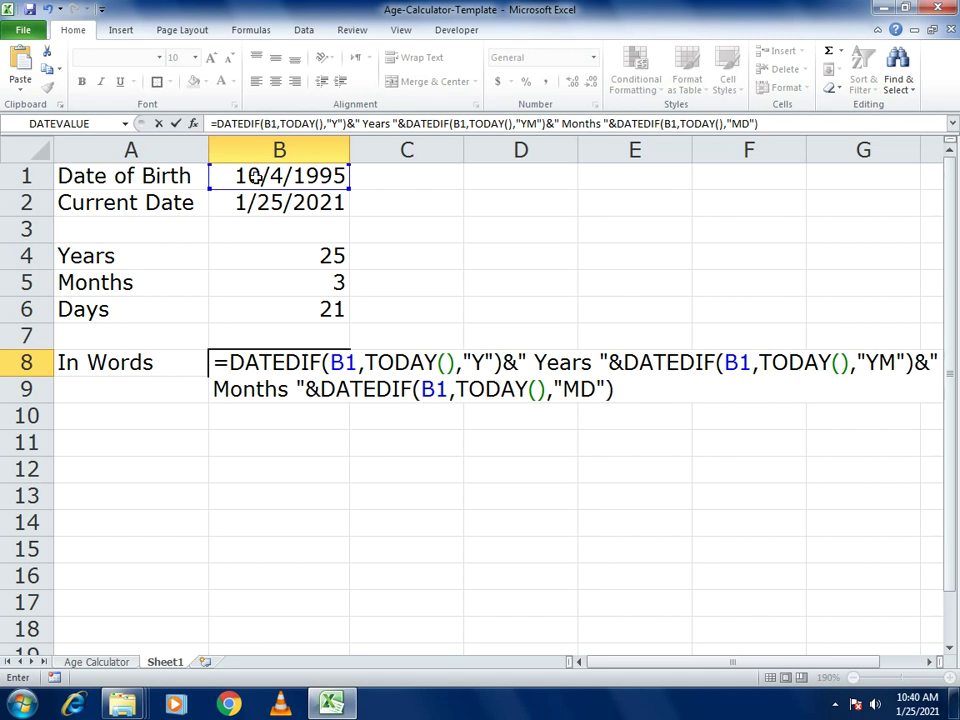
# Step: Finish the B8 formula with &" Days " and enter it
pyautogui.write('&" Days')
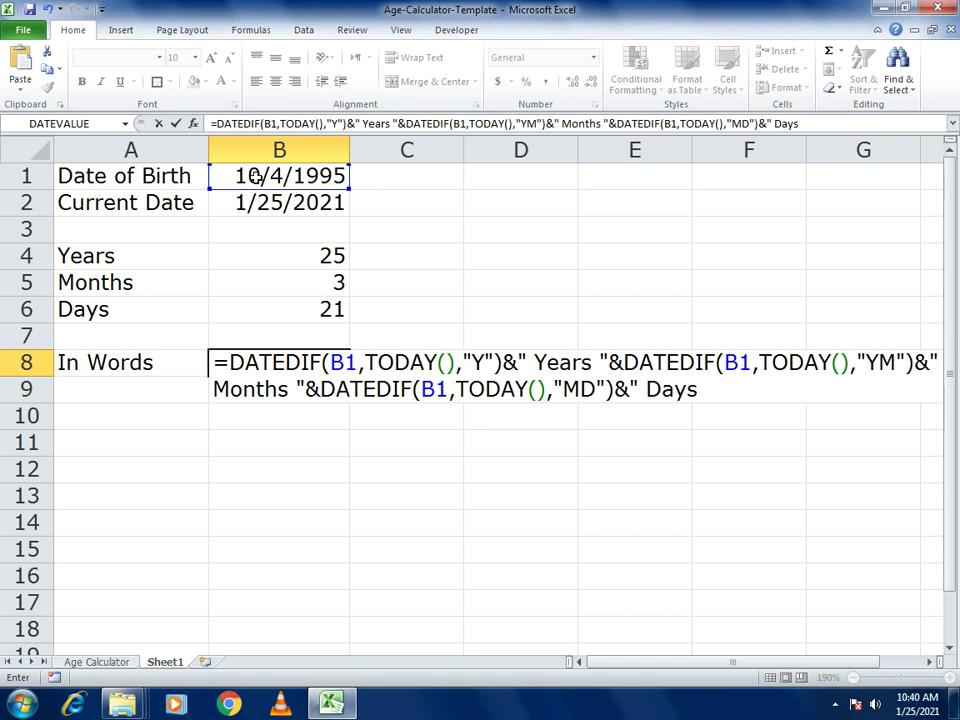
pyautogui.write(' "')
pyautogui.press('Return')
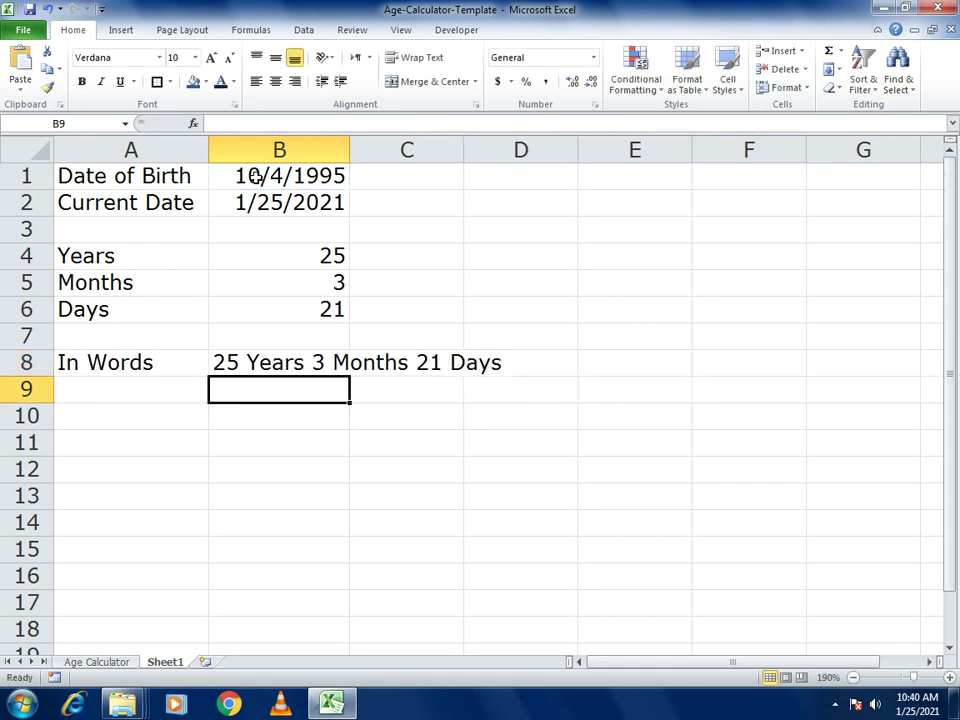
# Step: Merge and center the in-words age across cells B8:D8
pyautogui.press('Up')
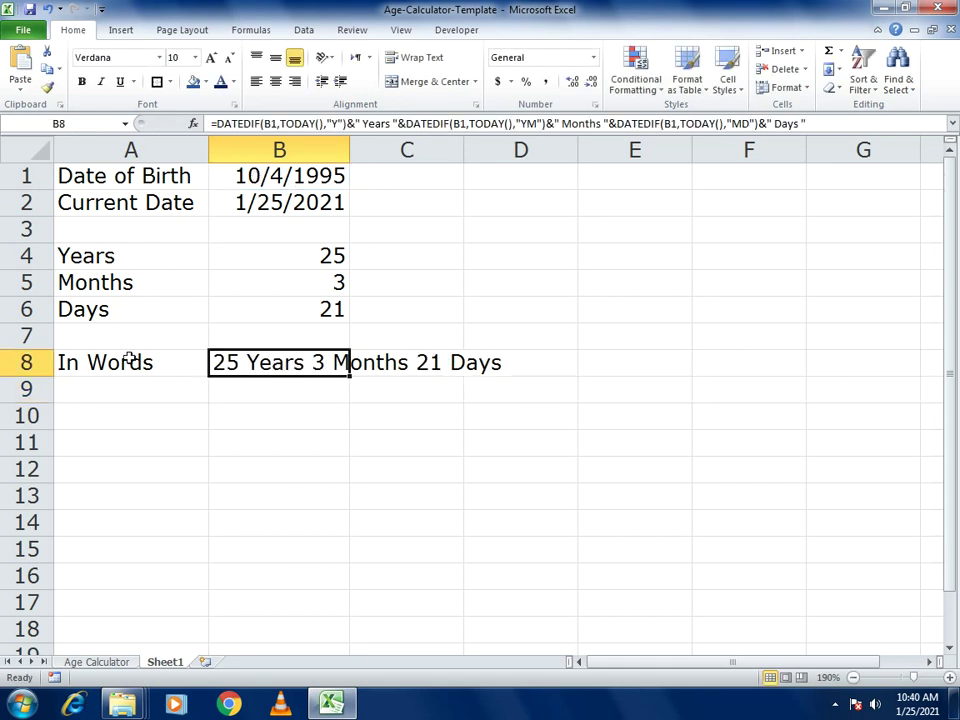
pyautogui.moveTo(216, 364); pyautogui.dragTo(505, 362)
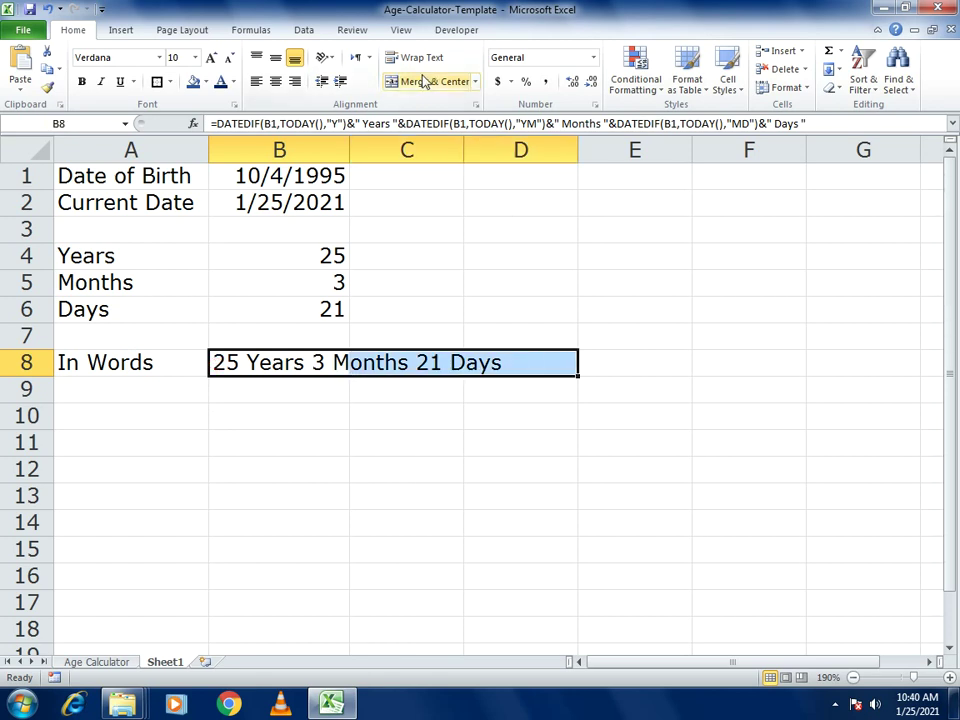
pyautogui.click(425, 81)
pyautogui.click(766, 490)
pyautogui.click(252, 363)
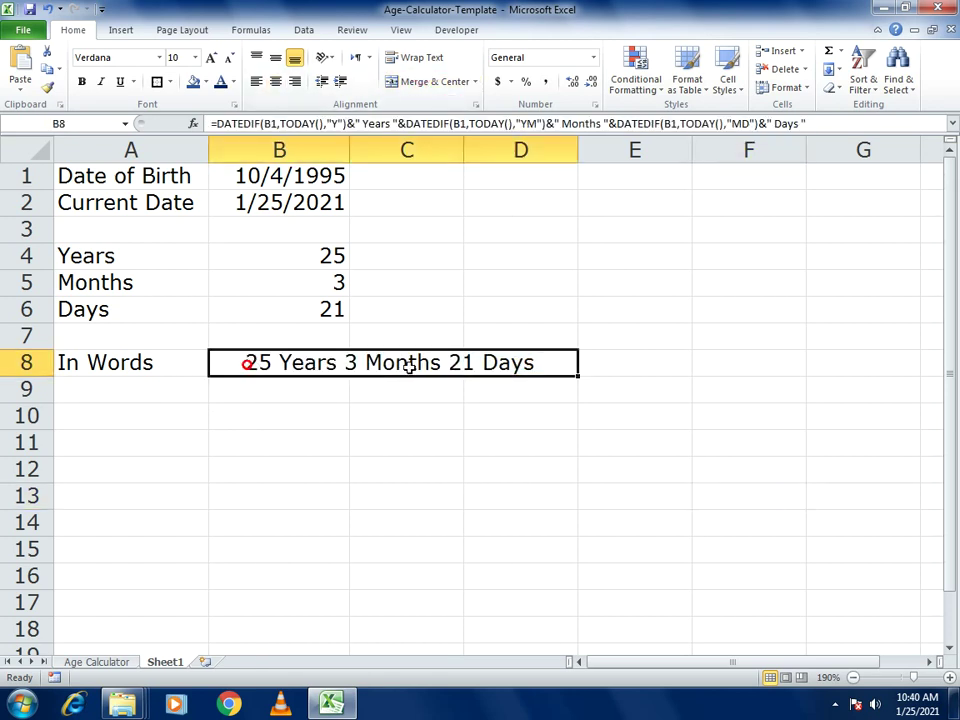
# Step: Apply all borders to the Date of Birth and Current Date cells A1:B2
pyautogui.click(95, 176)
pyautogui.moveTo(207, 176); pyautogui.dragTo(222, 206)
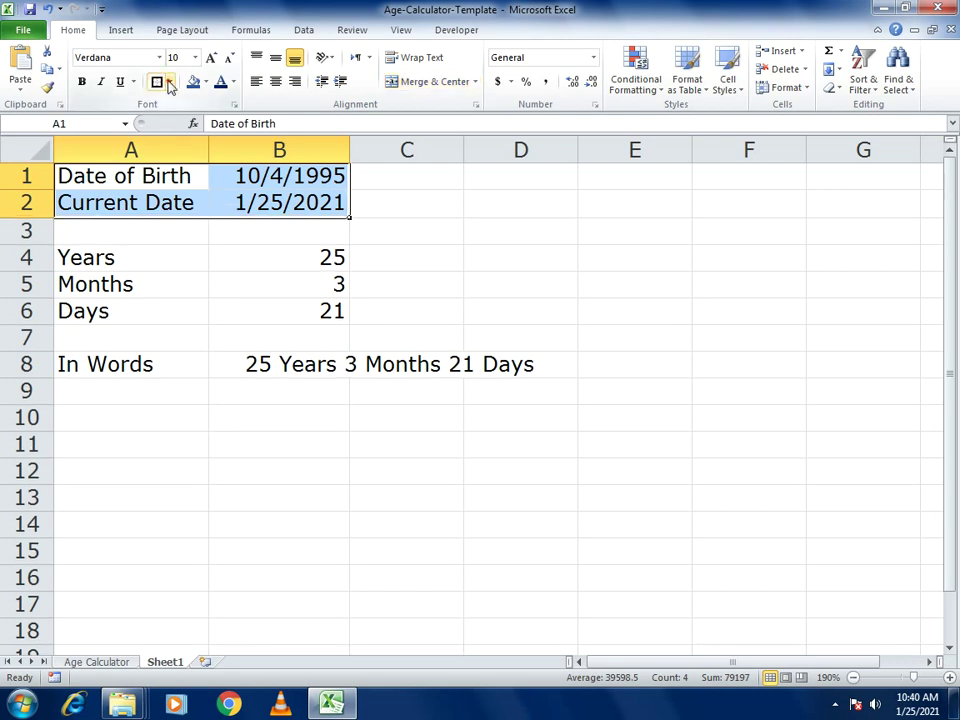
pyautogui.click(170, 82)
pyautogui.click(172, 218)
# Step: Apply all borders plus a thick box border to the Years, Months and Days block A4:B6
pyautogui.moveTo(107, 253); pyautogui.dragTo(270, 315)
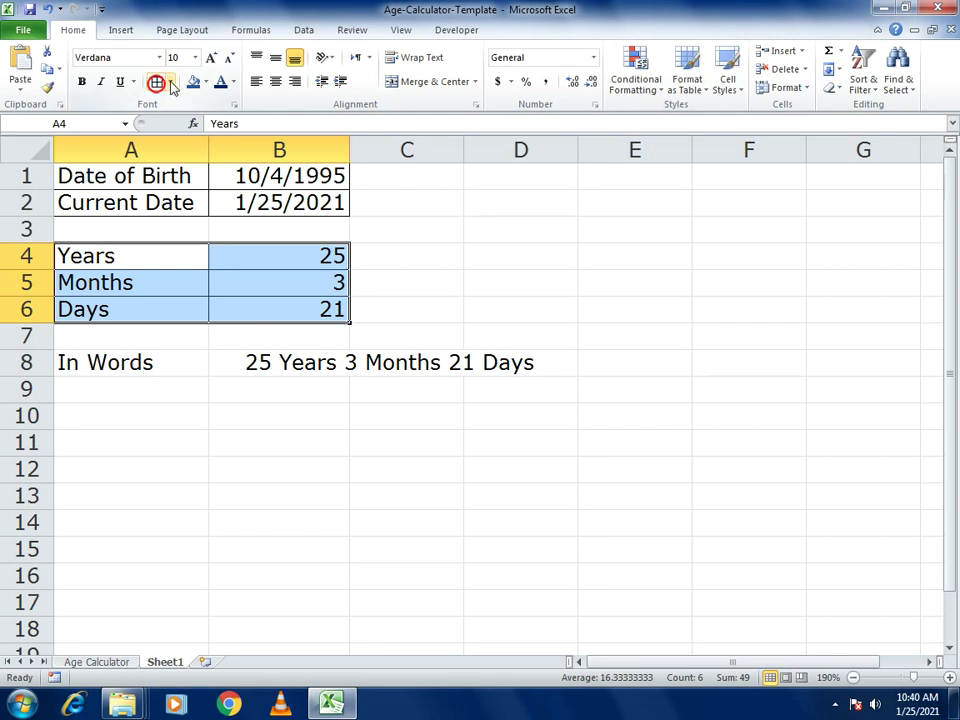
pyautogui.click(169, 82)
pyautogui.click(189, 252)
# Step: Apply a thick box border around the In Words row A8:D8
pyautogui.moveTo(122, 368); pyautogui.dragTo(540, 367)
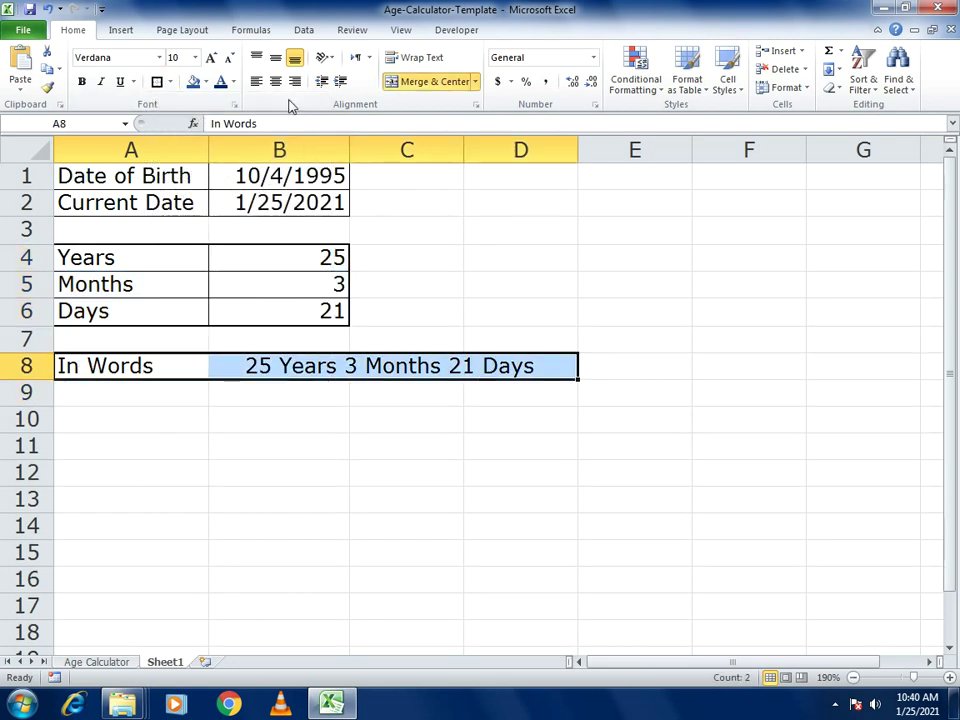
pyautogui.click(170, 82)
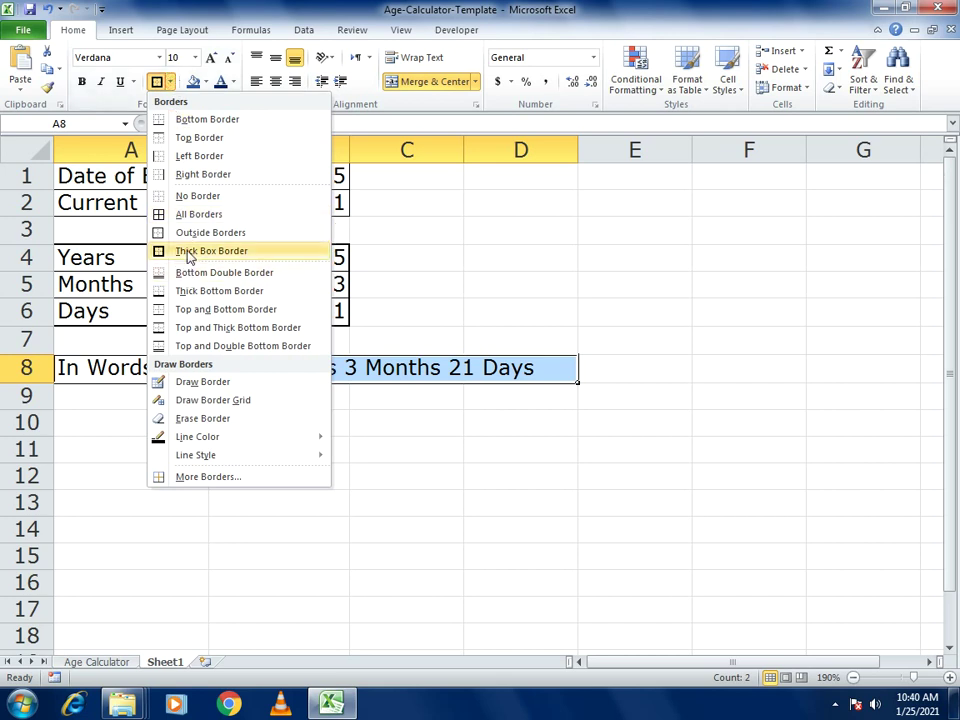
pyautogui.click(188, 251)
# Step: Fill the block A4:B6 and the In Words label in A8 with the lightest orange theme color
pyautogui.moveTo(112, 258); pyautogui.dragTo(257, 313)
pyautogui.click(205, 83)
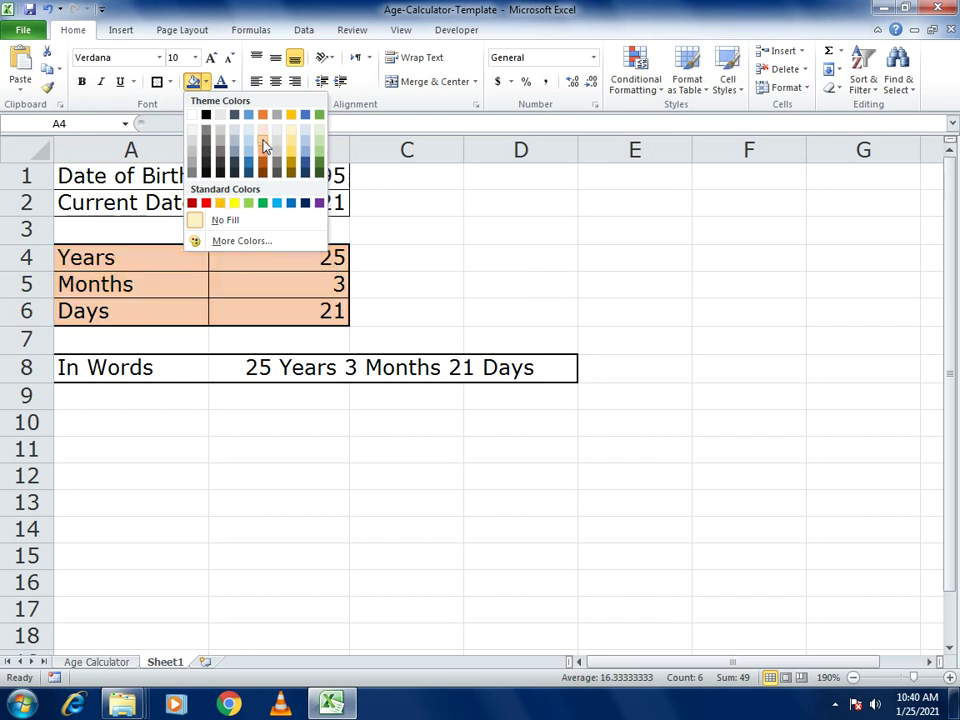
pyautogui.click(263, 143)
pyautogui.click(131, 366)
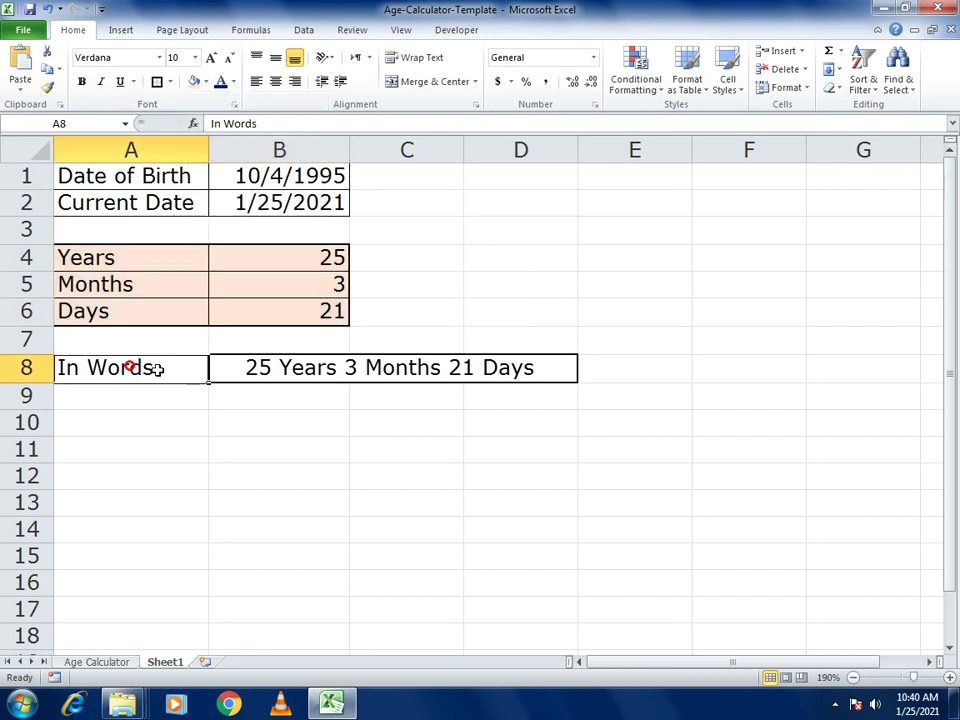
pyautogui.click(195, 83)
# Step: Fill the merged in-words result in B8:D8 with a light gold theme color
pyautogui.click(345, 372)
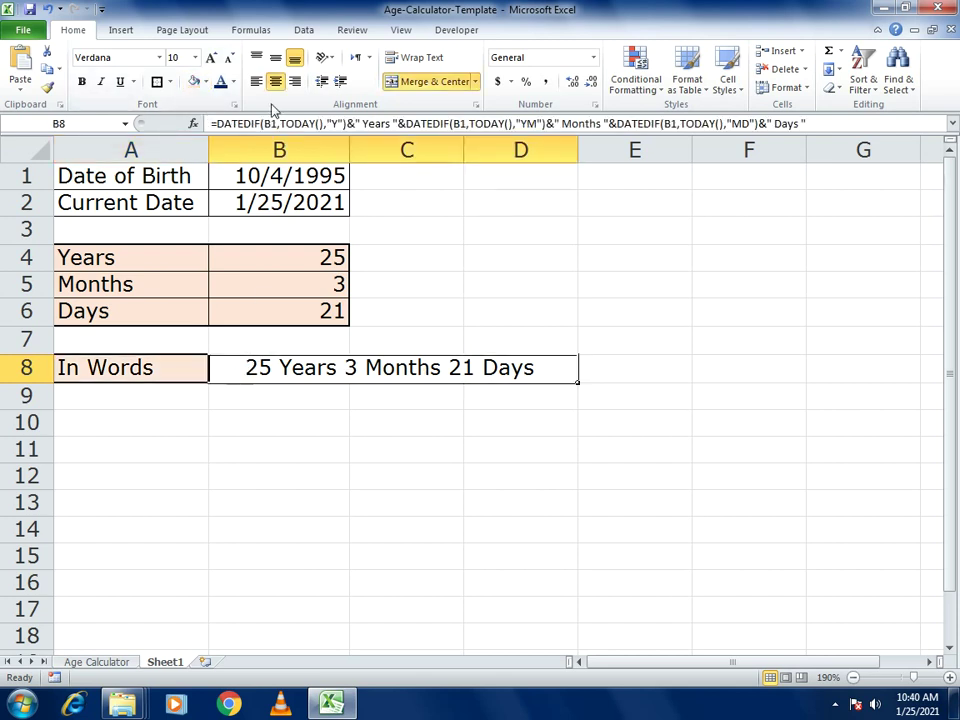
pyautogui.click(207, 82)
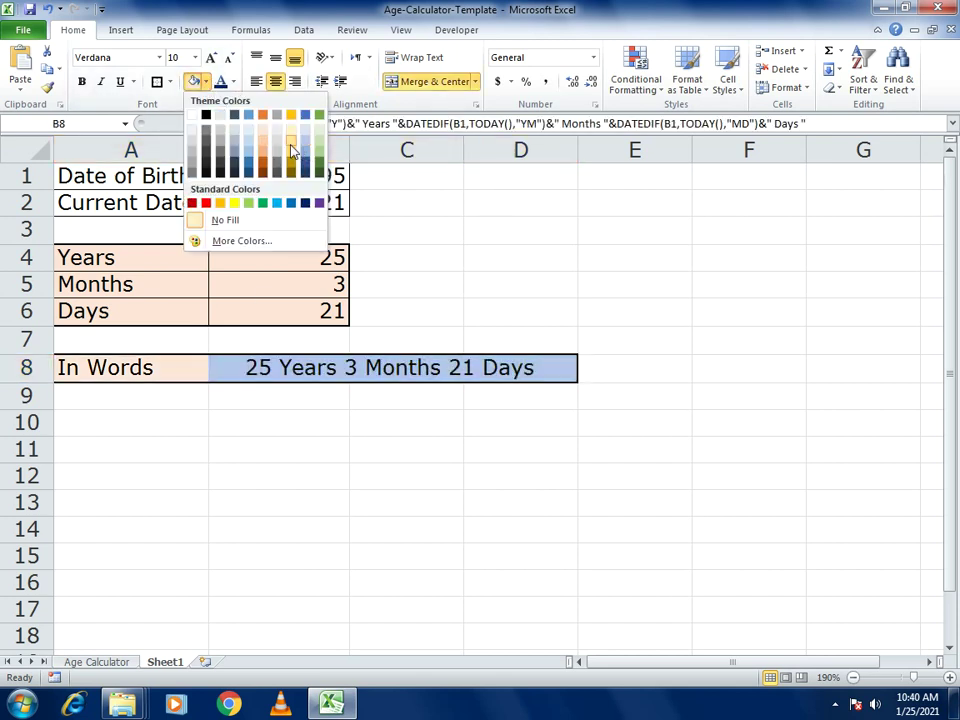
pyautogui.click(595, 501)
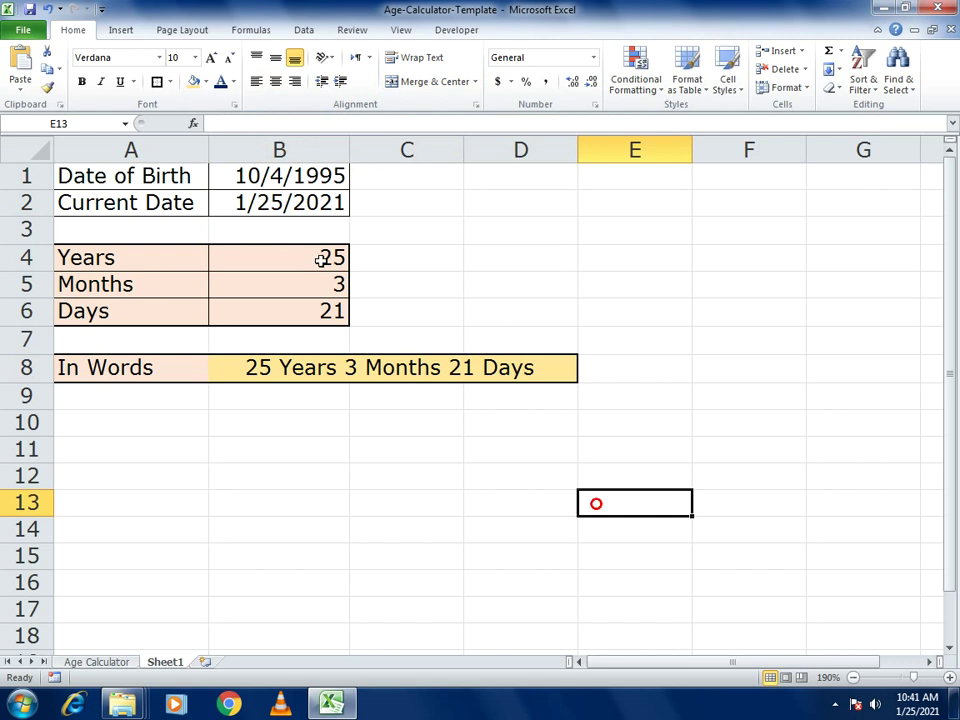
# Step: Change the fill of the In Words label in cell A8 to standard yellow
pyautogui.click(133, 365)
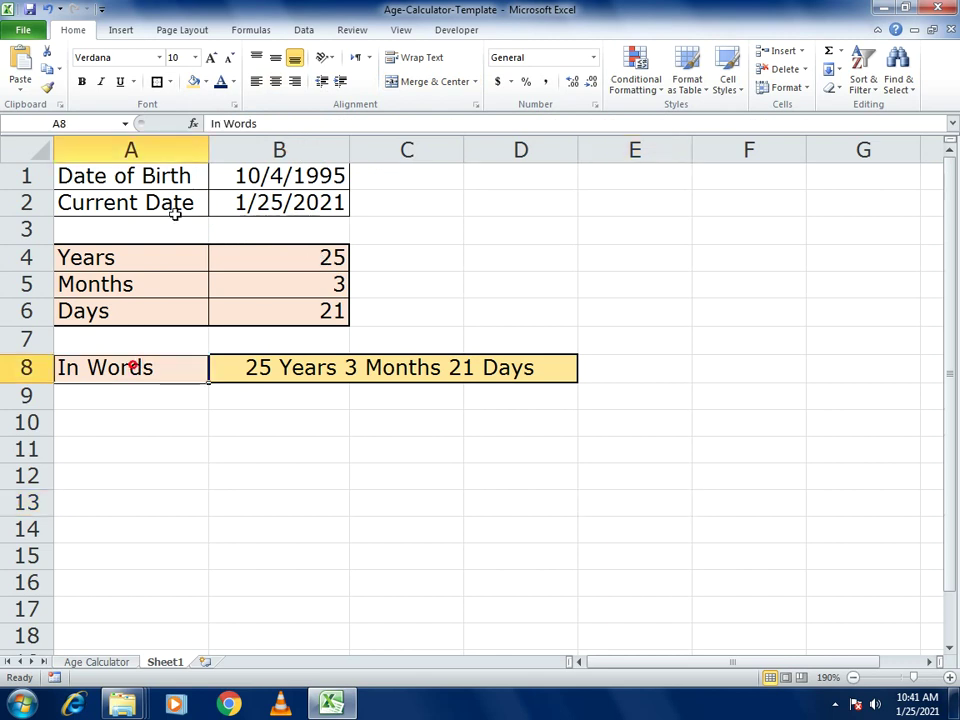
pyautogui.click(204, 81)
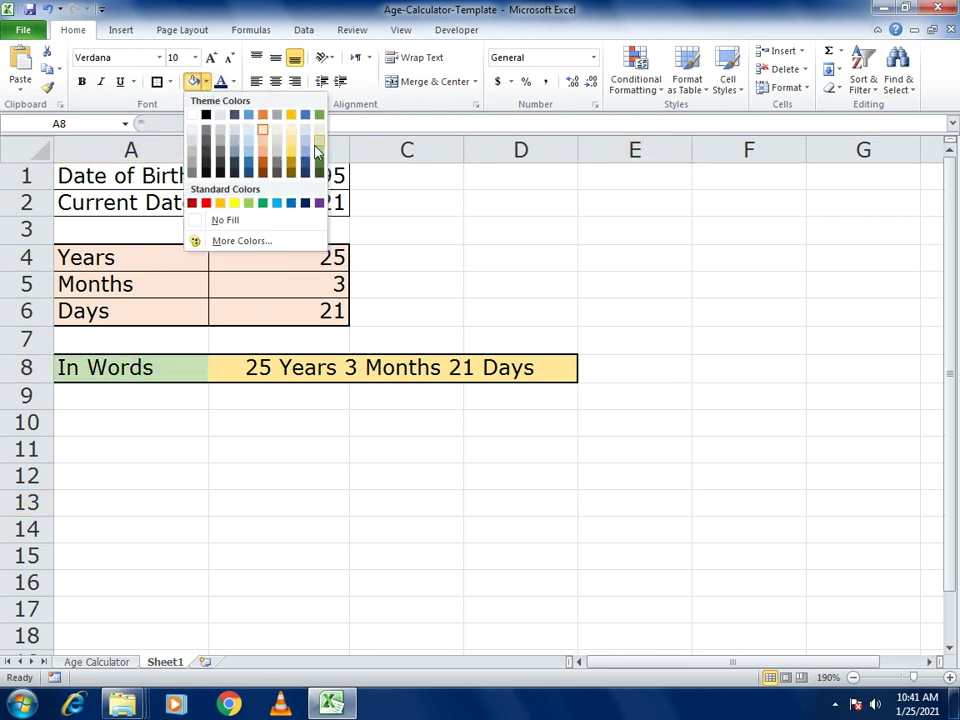
pyautogui.click(236, 204)
pyautogui.click(447, 556)
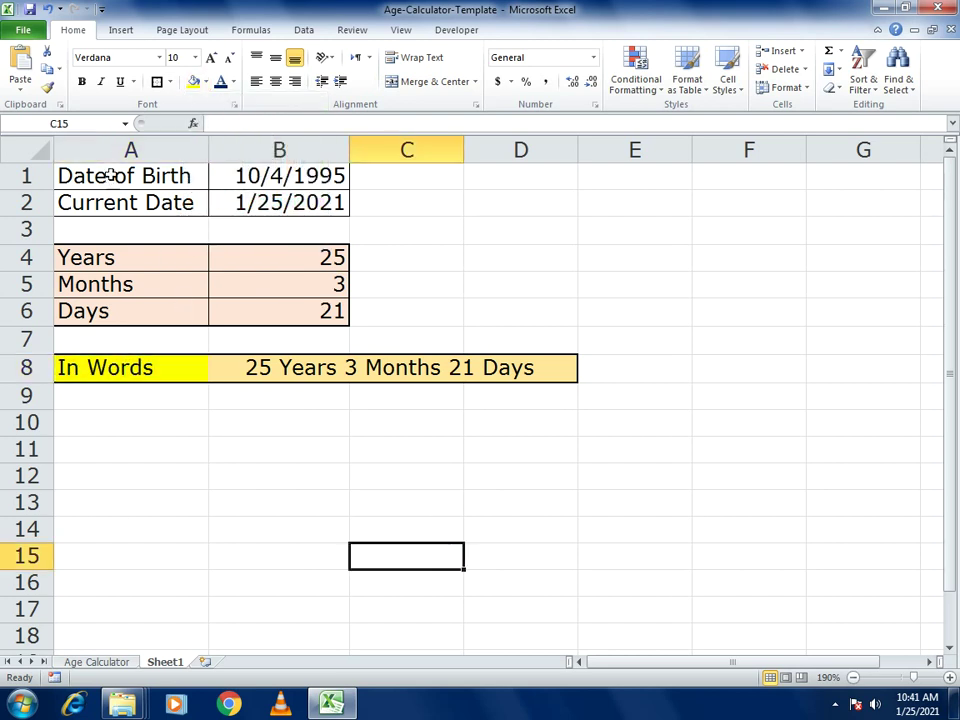
pyautogui.click(379, 504)
pyautogui.click(330, 471)
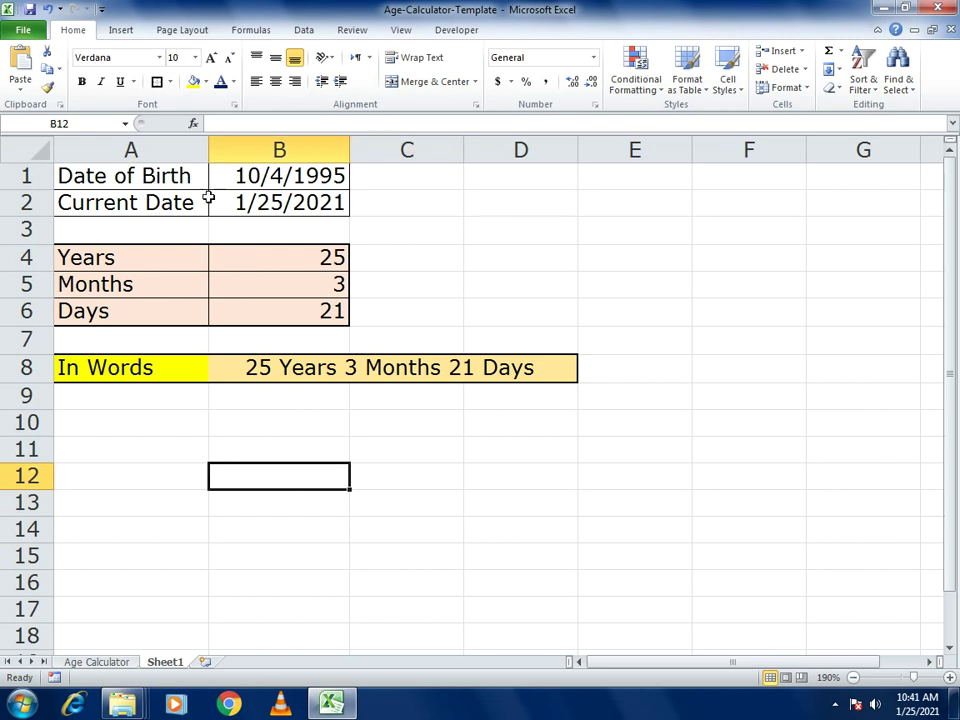
pyautogui.click(591, 263)
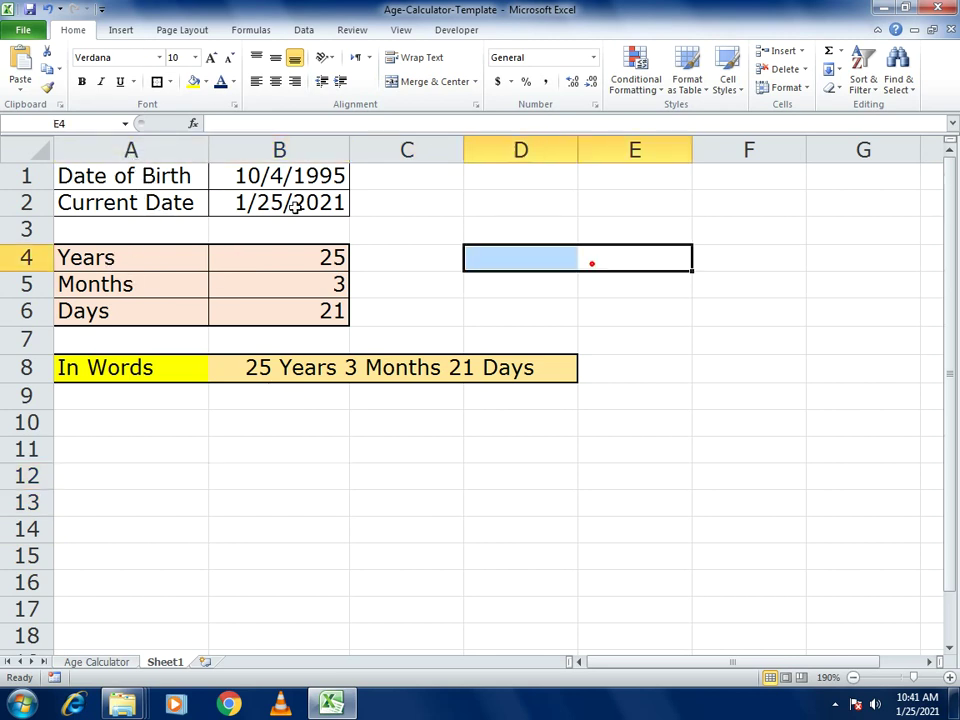
# Step: Replace the date of birth in cell B1 with a New Year's Day test date to try out the age formulas
pyautogui.click(242, 180)
pyautogui.moveTo(266, 125); pyautogui.dragTo(18, 120)
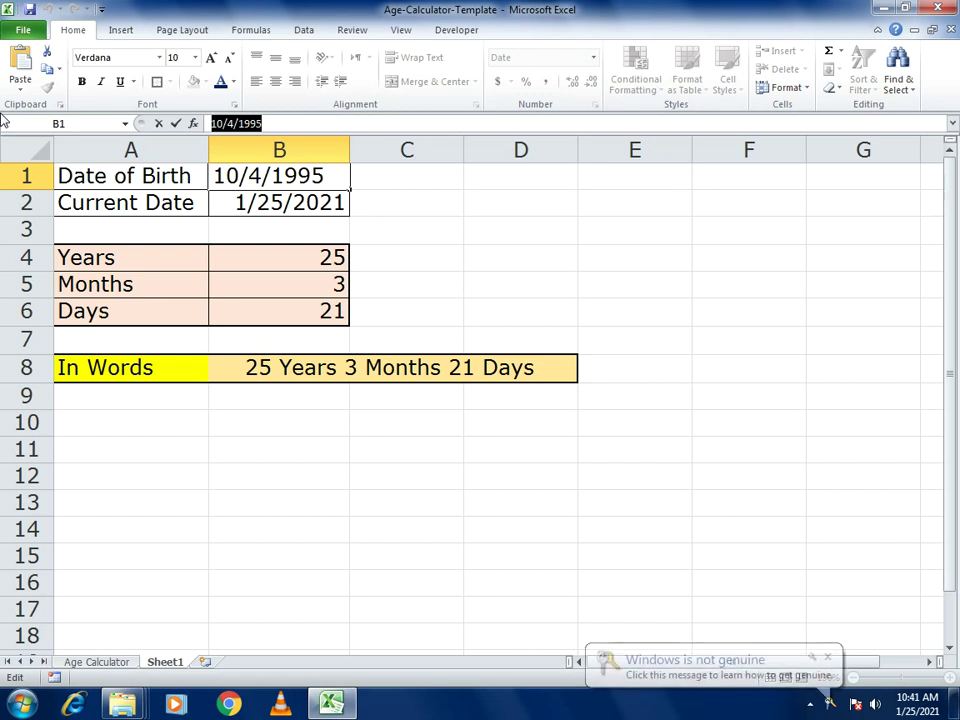
pyautogui.write('01/01/')
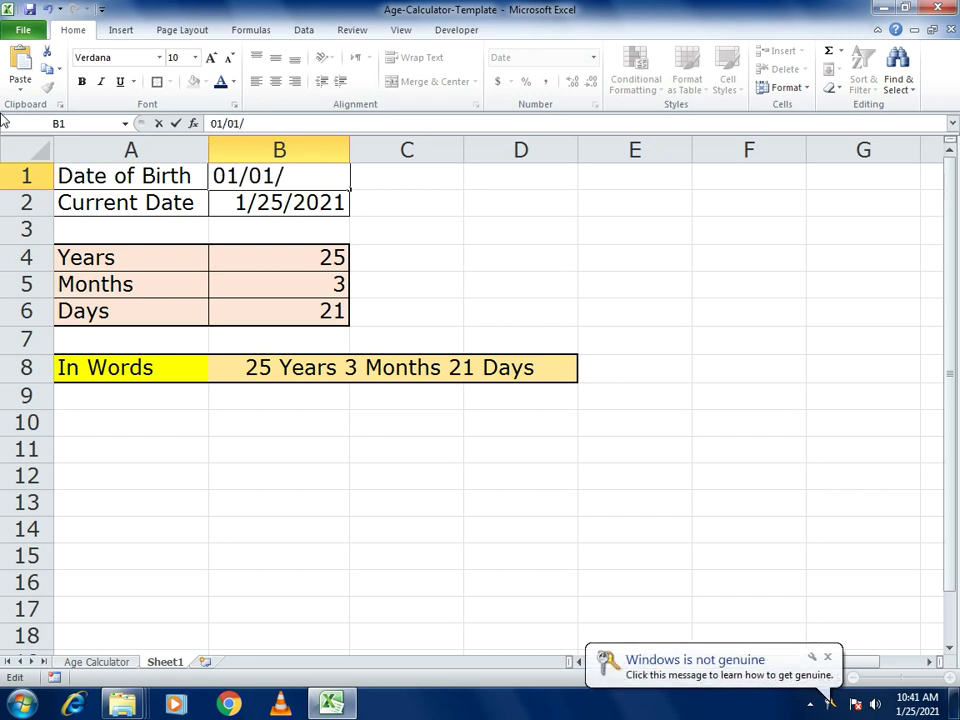
pyautogui.write('1995')
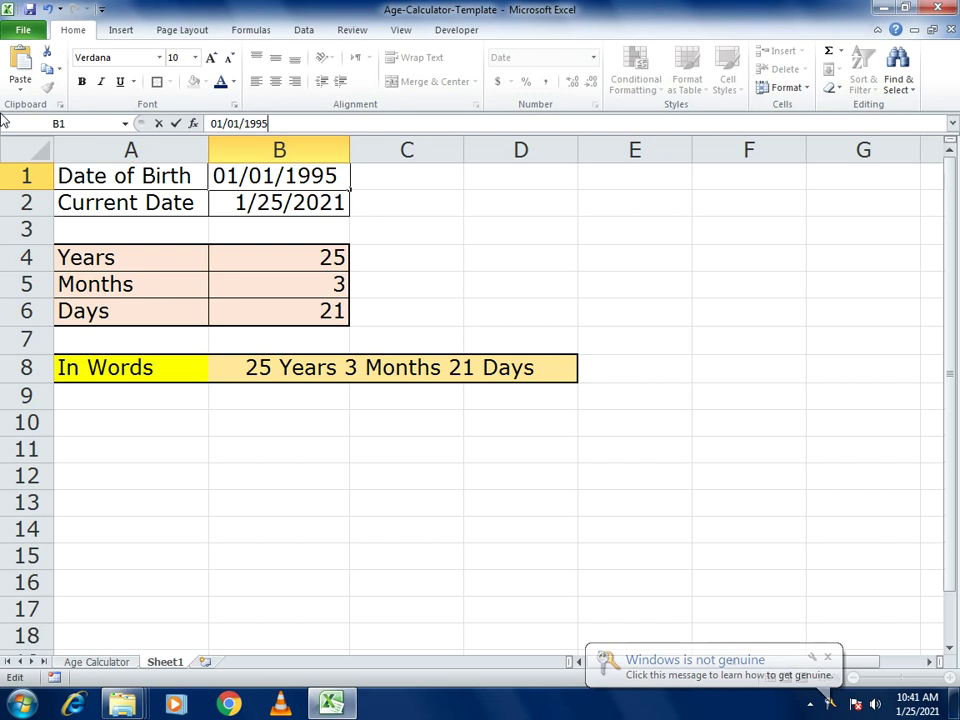
pyautogui.press('Return')
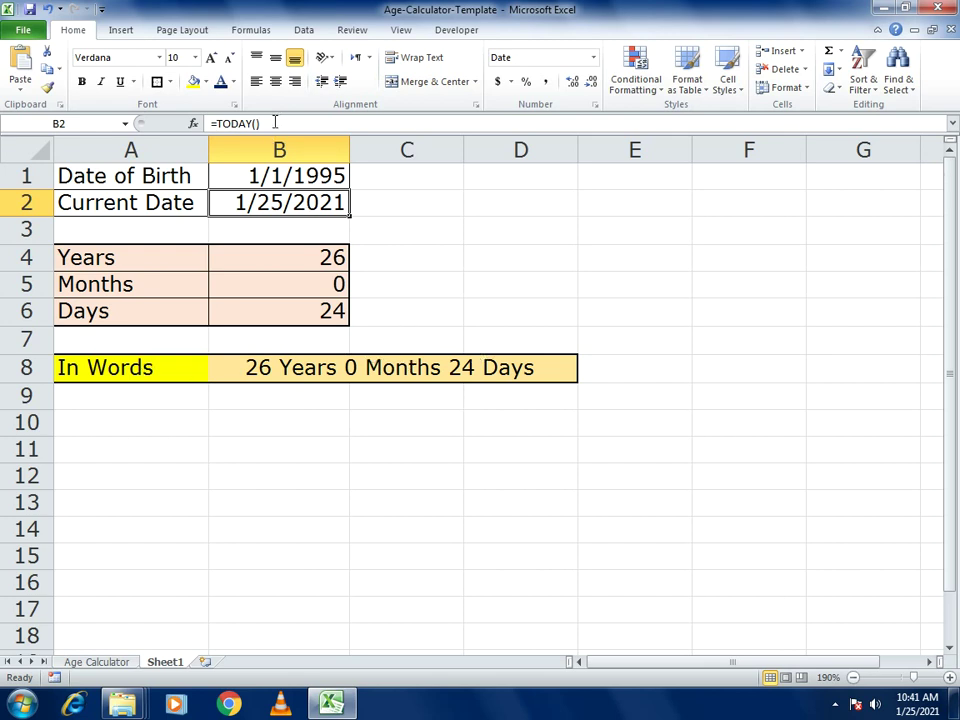
# Step: Enter another test date of birth in cell B1, using a different month, day and year
pyautogui.press('Up')
pyautogui.moveTo(262, 123); pyautogui.dragTo(3, 120)
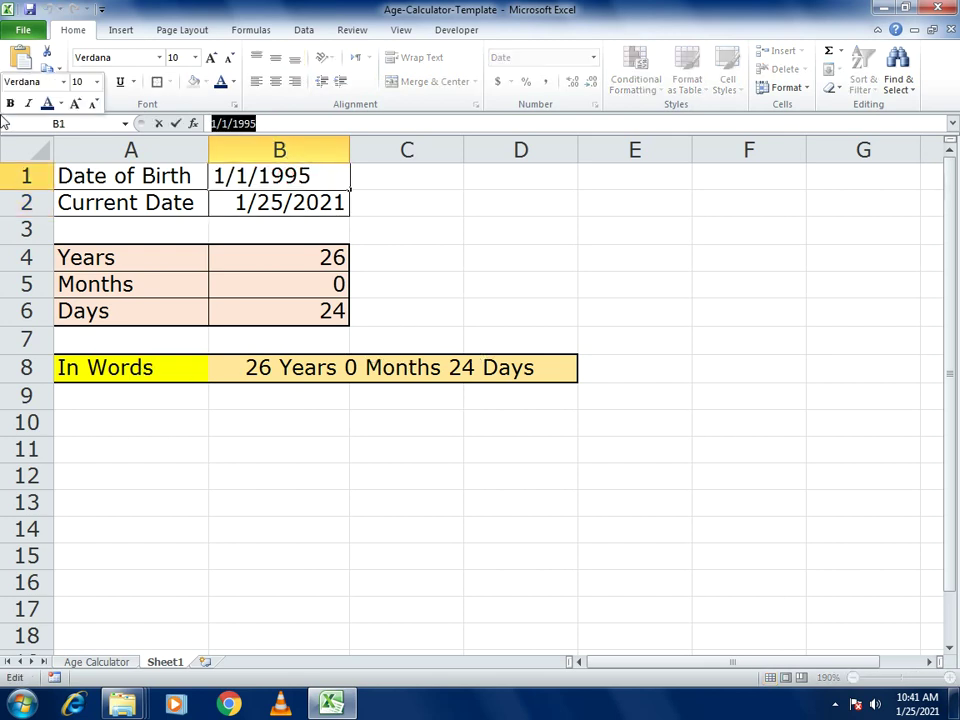
pyautogui.write('0')
pyautogui.write('6/25')
pyautogui.write('/')
pyautogui.press('BackSpace')
pyautogui.press('BackSpace')
pyautogui.press('BackSpace')
pyautogui.write('20/1996')
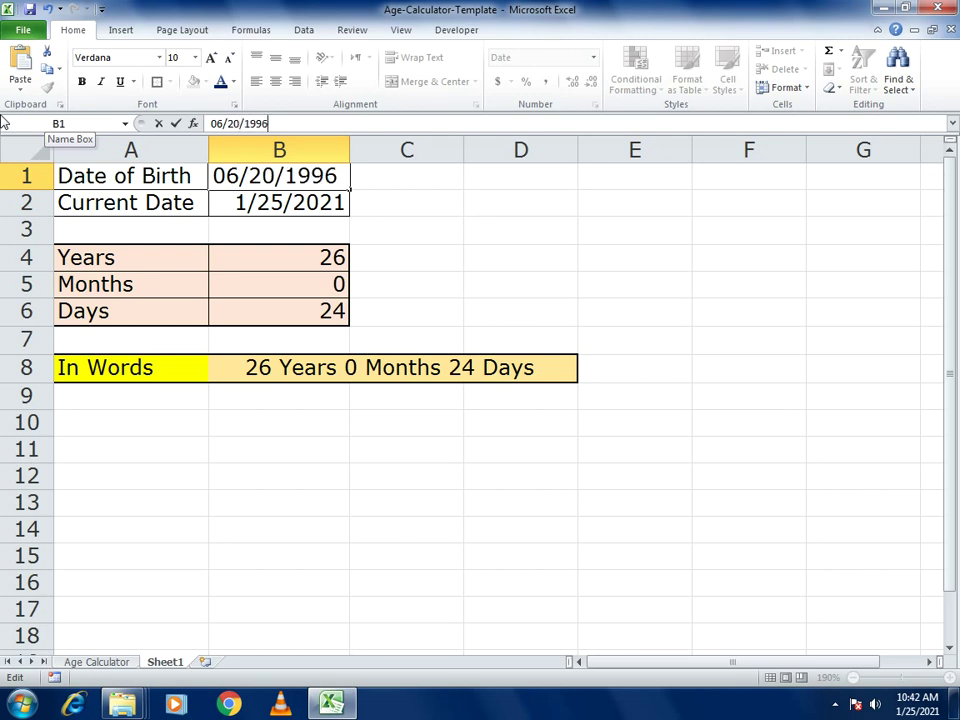
pyautogui.press('Return')
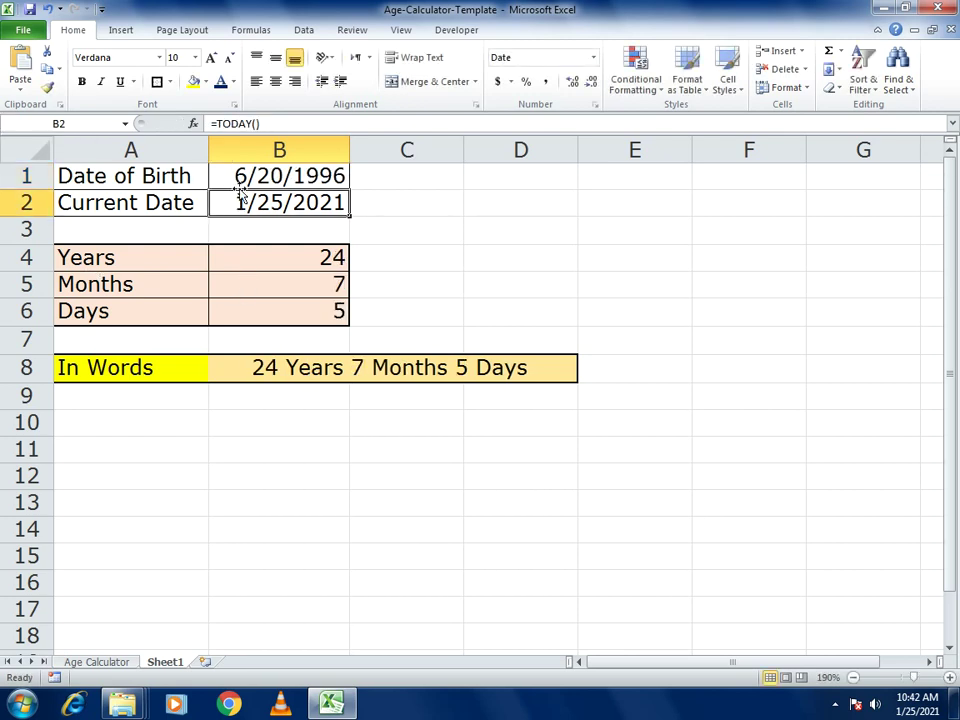